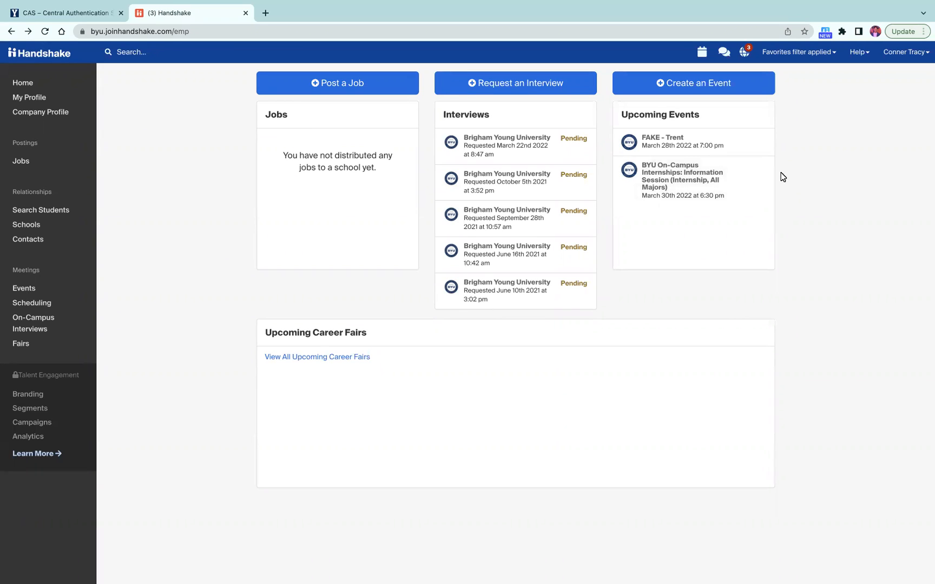
# Step: Start a new event request and name the event "Fake - Finance Society Closing Social"
pyautogui.click(730, 97)
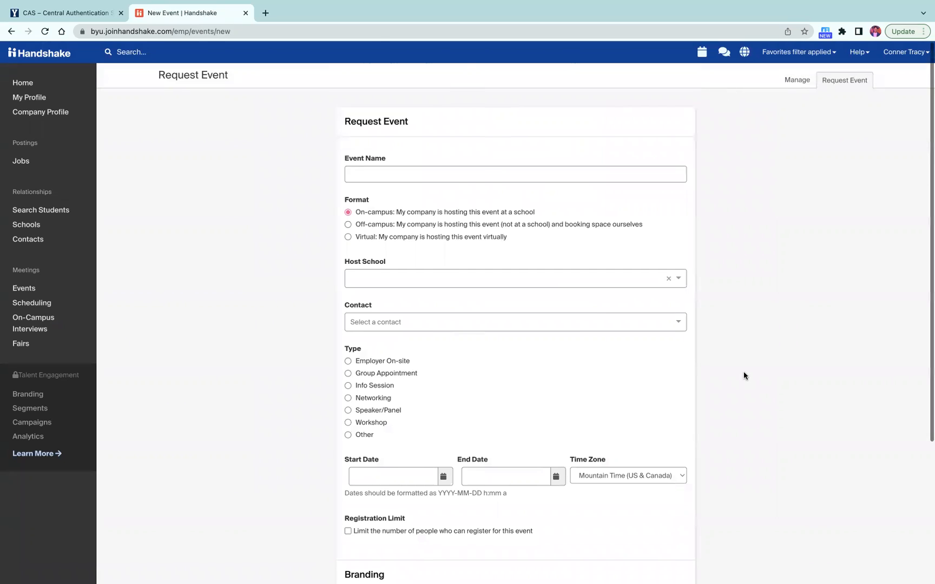
pyautogui.scroll(-4, 744, 376)
pyautogui.scroll(3, 743, 376)
pyautogui.scroll(1, 744, 376)
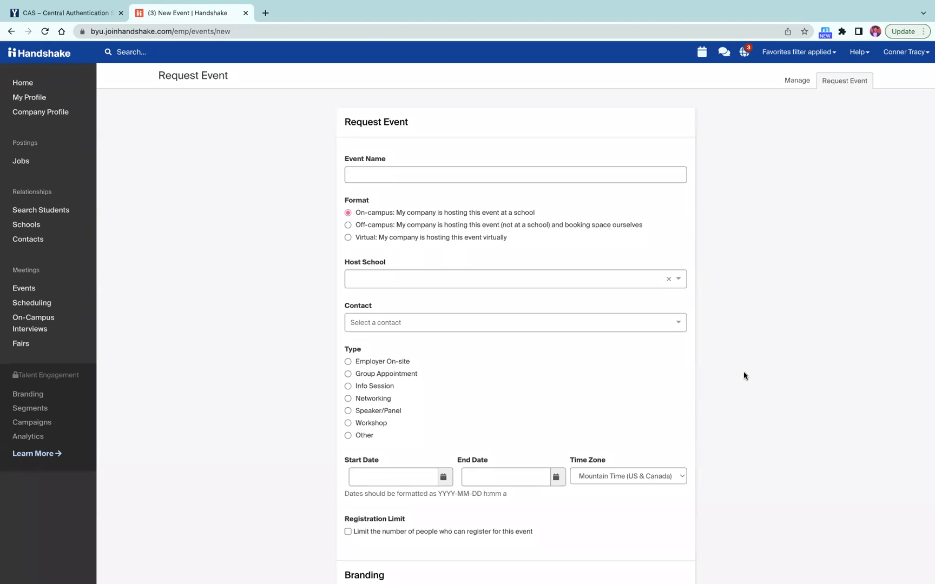
pyautogui.click(373, 176)
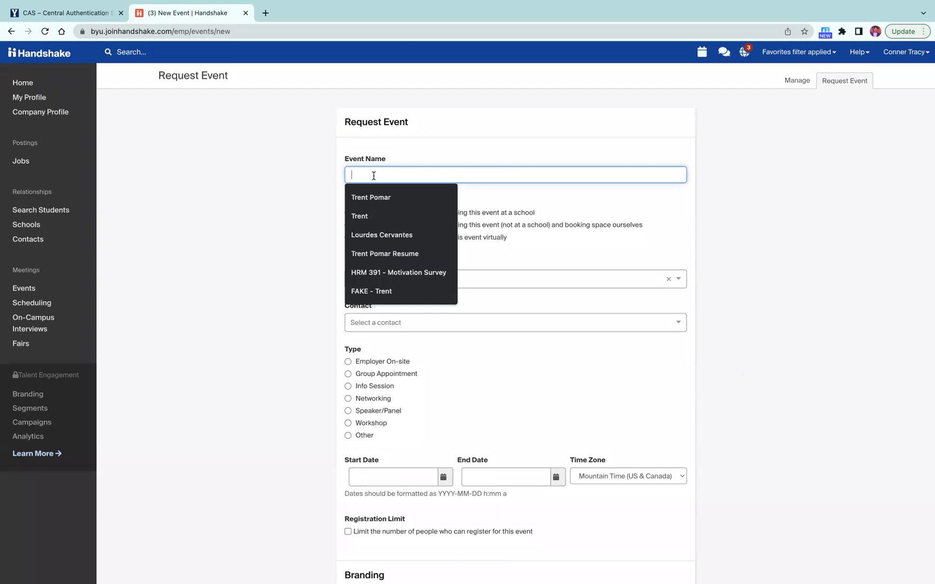
pyautogui.write('Fake -')
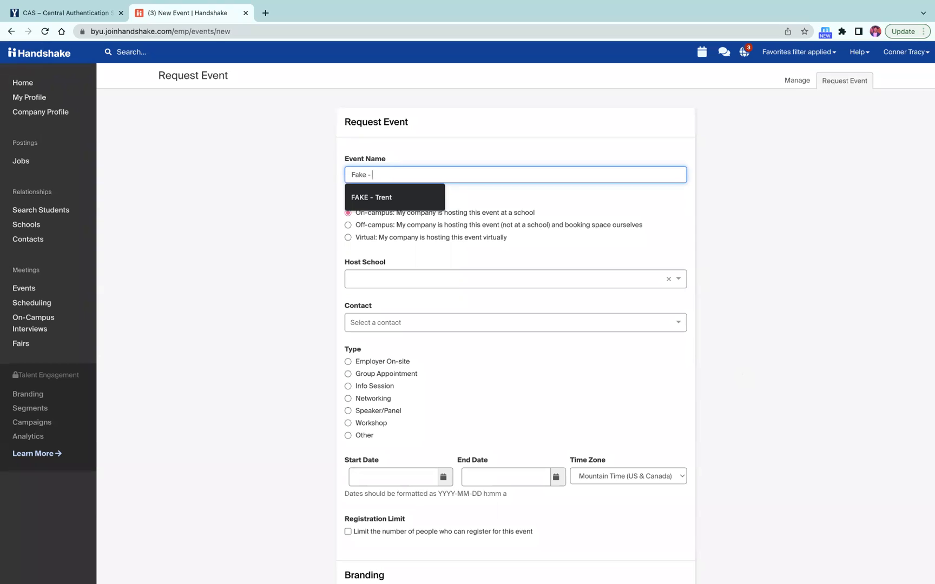
pyautogui.write(' F')
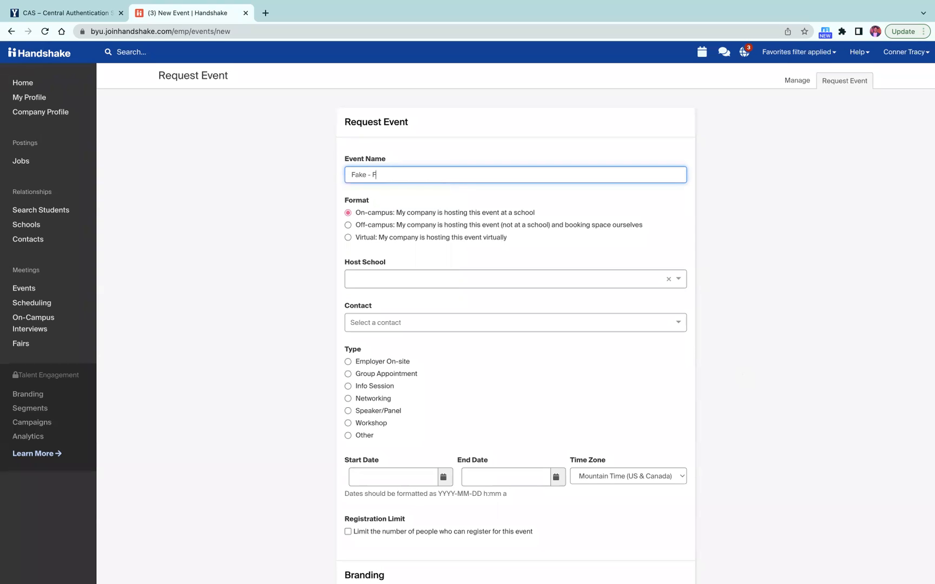
pyautogui.write('inance Society Closing Social')
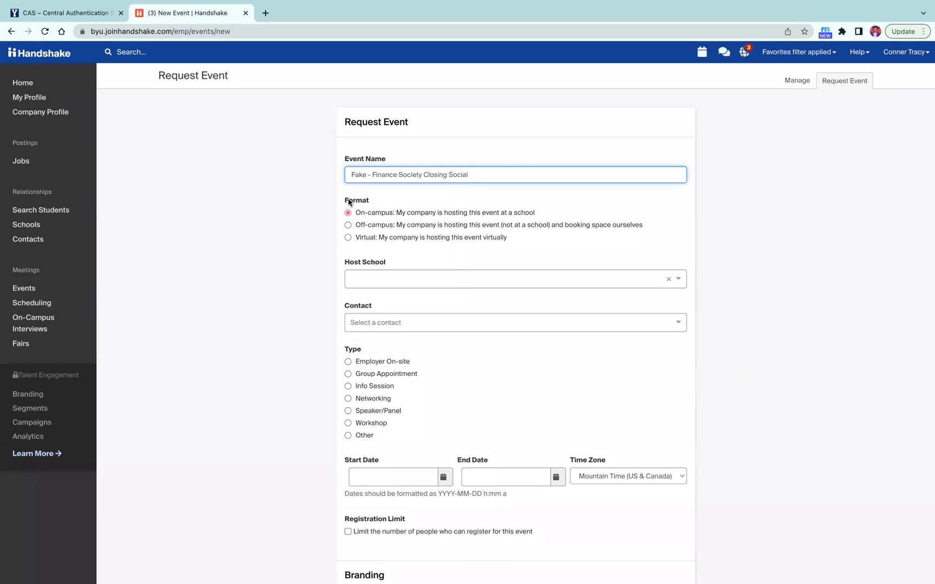
# Step: Choose On-campus as the event format, with the company hosting the event at a school
pyautogui.scroll(-1, 349, 221)
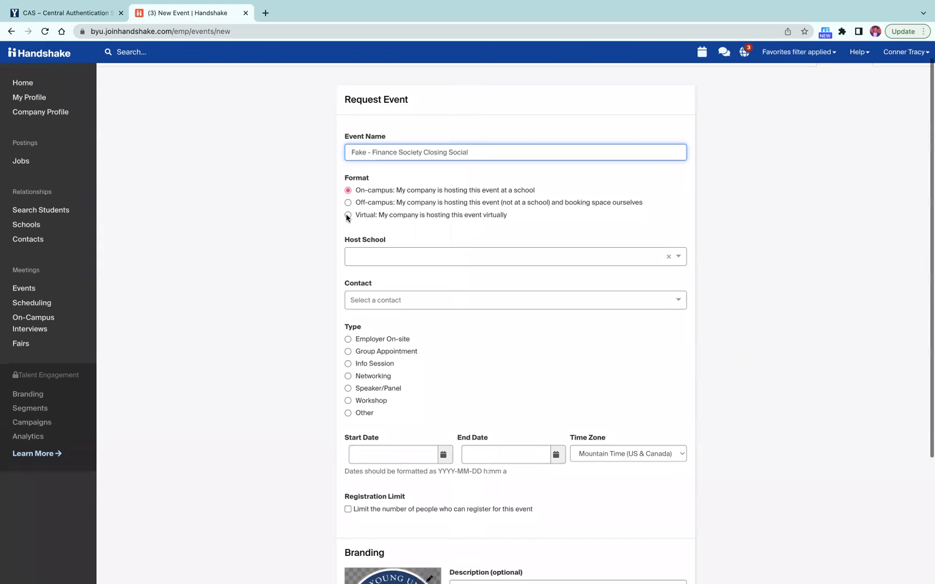
pyautogui.click(347, 182)
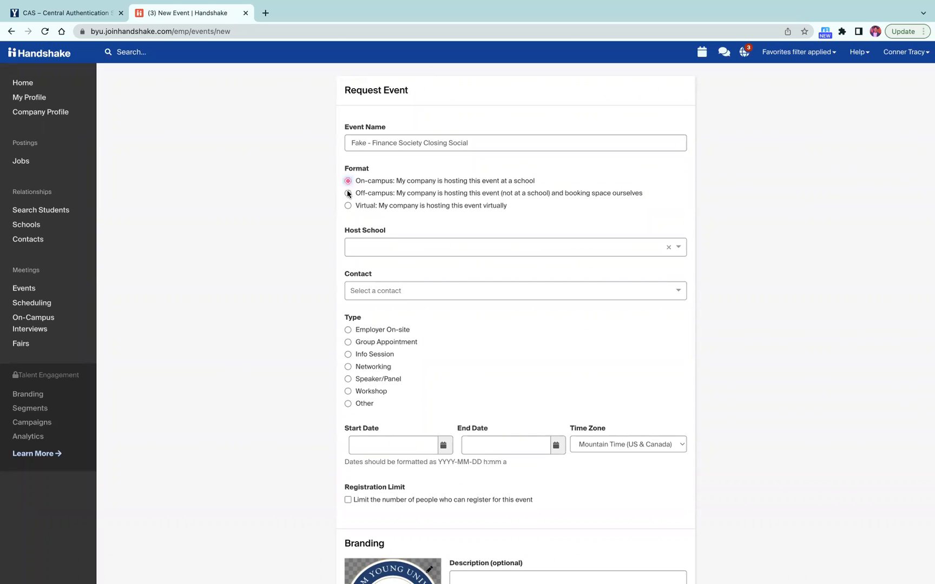
pyautogui.scroll(-2, 500, 399)
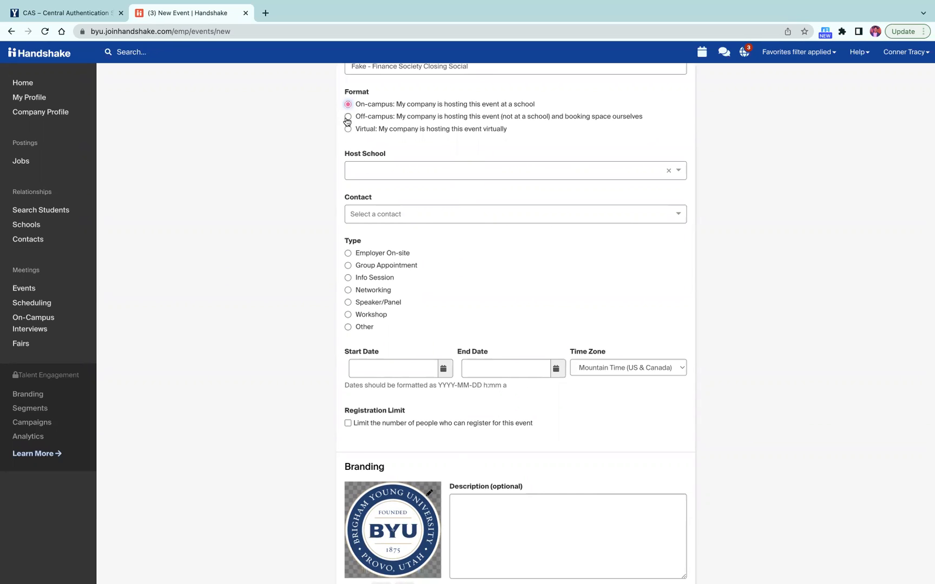
pyautogui.scroll(2, 358, 164)
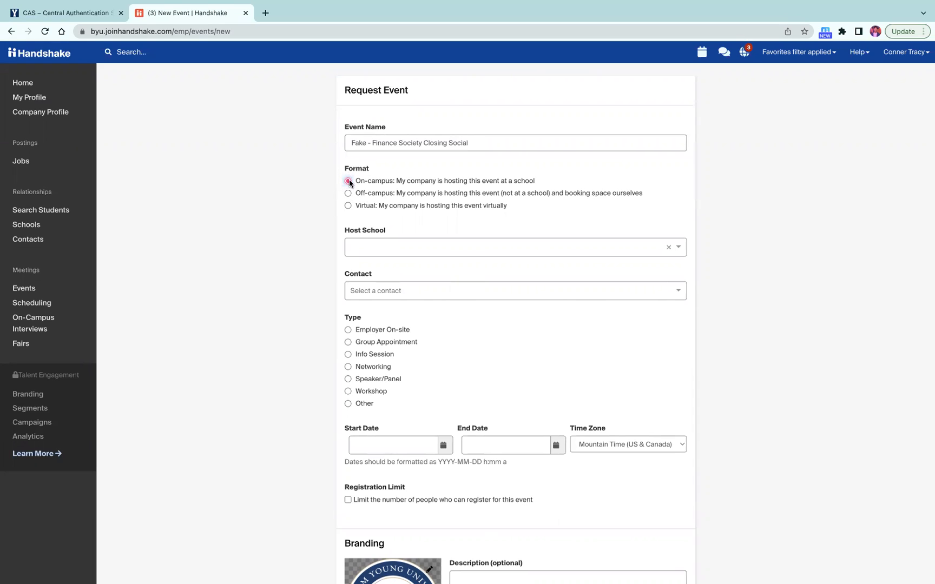
# Step: Set the host school to Brigham Young University and the career center to BYU Marriott Clubs
pyautogui.click(374, 245)
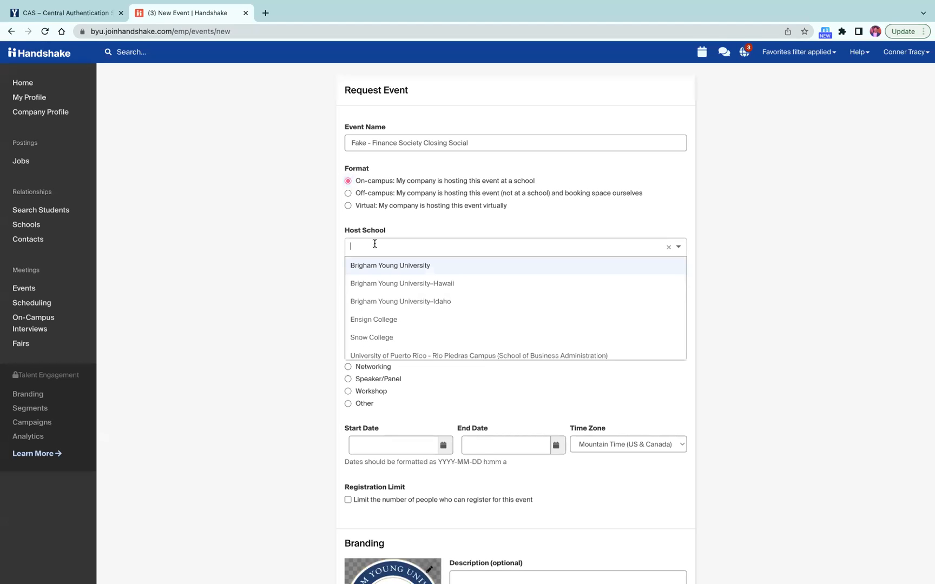
pyautogui.click(383, 272)
pyautogui.scroll(-1, 427, 271)
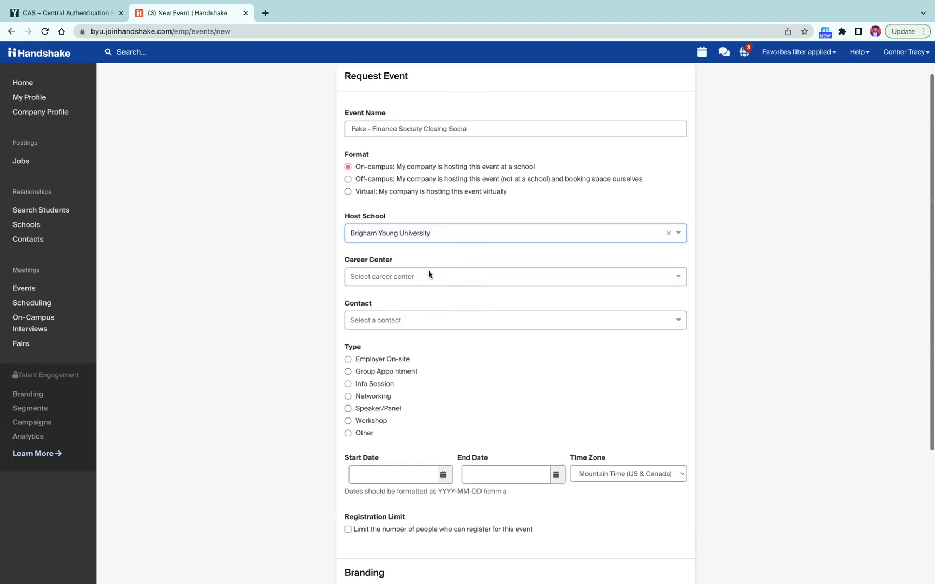
pyautogui.click(441, 266)
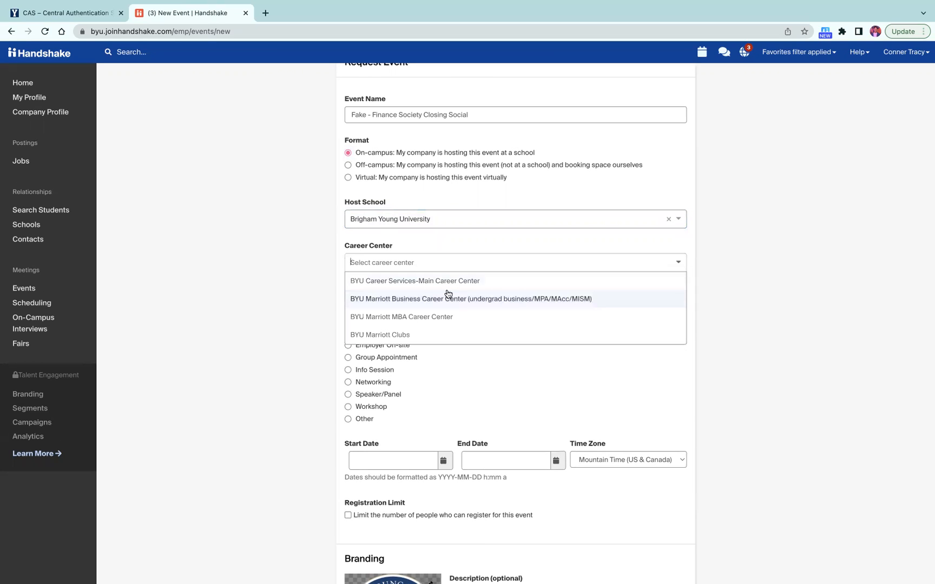
pyautogui.click(403, 335)
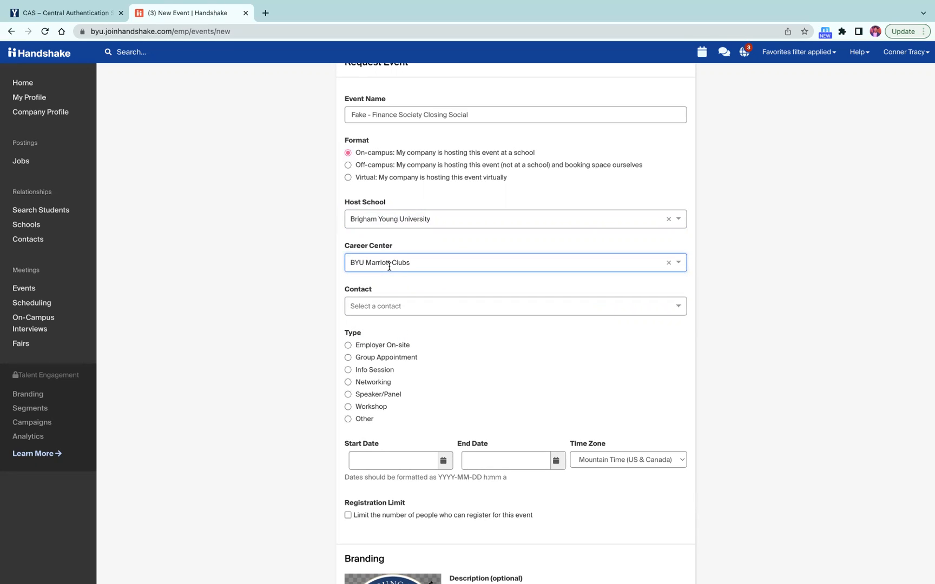
# Step: Browse the available contacts for the event request without choosing one
pyautogui.scroll(-1, 470, 282)
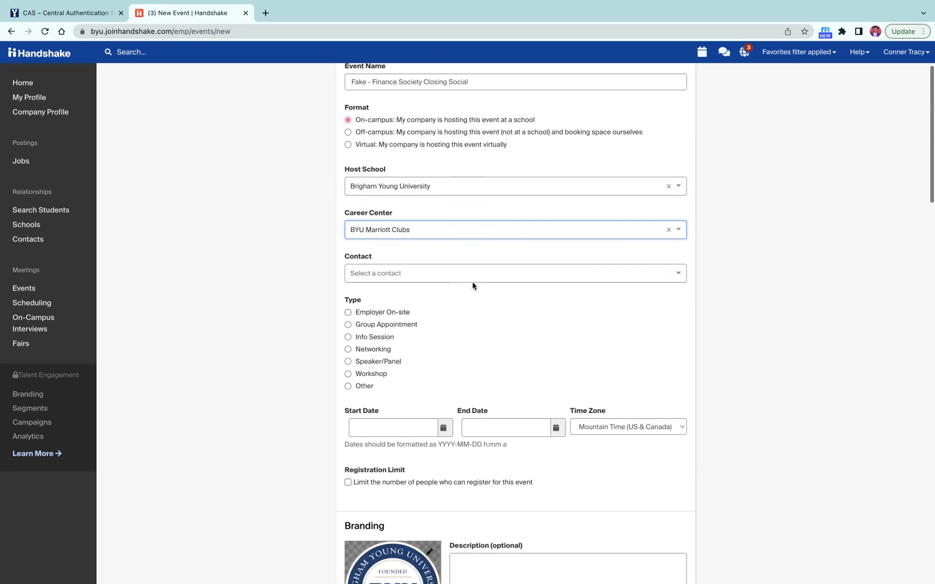
pyautogui.click(466, 277)
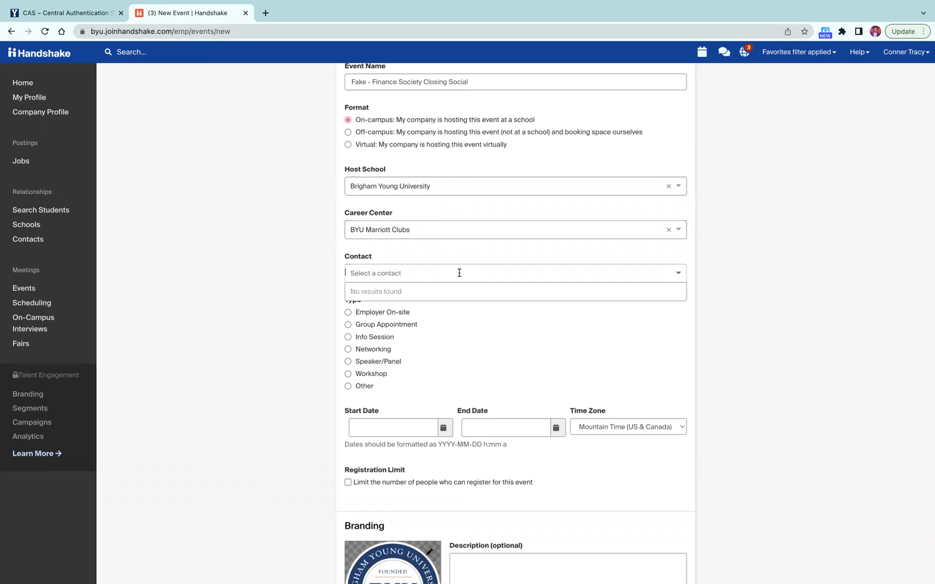
pyautogui.scroll(-3, 444, 311)
pyautogui.scroll(-3, 444, 303)
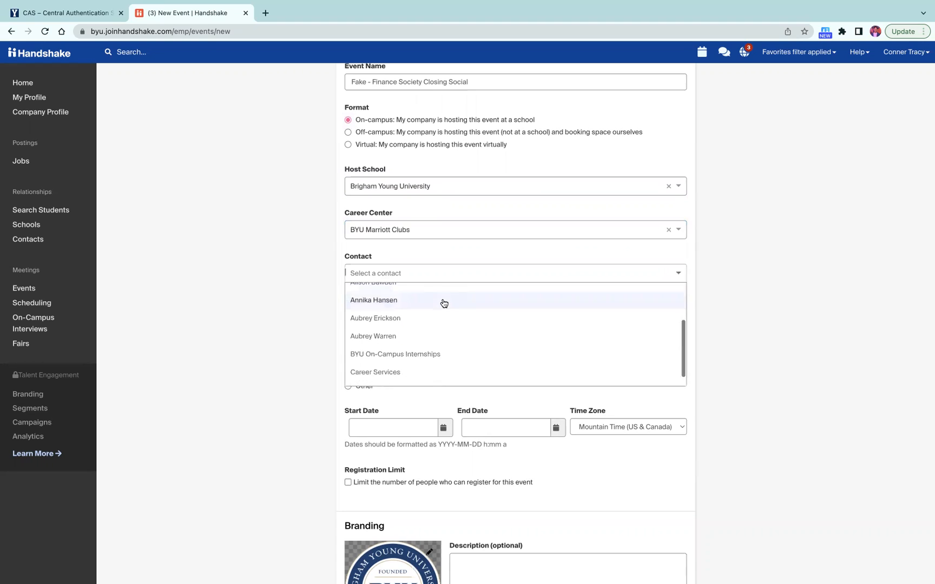
pyautogui.scroll(6, 430, 324)
pyautogui.click(254, 307)
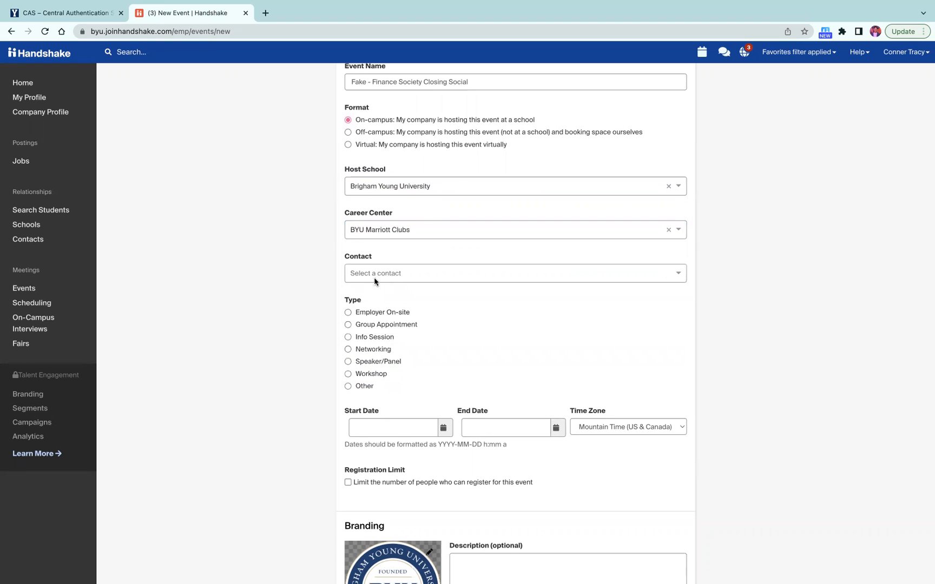
# Step: Set the event type to Other and describe it as "Student Academic Association Event"
pyautogui.scroll(-1, 409, 334)
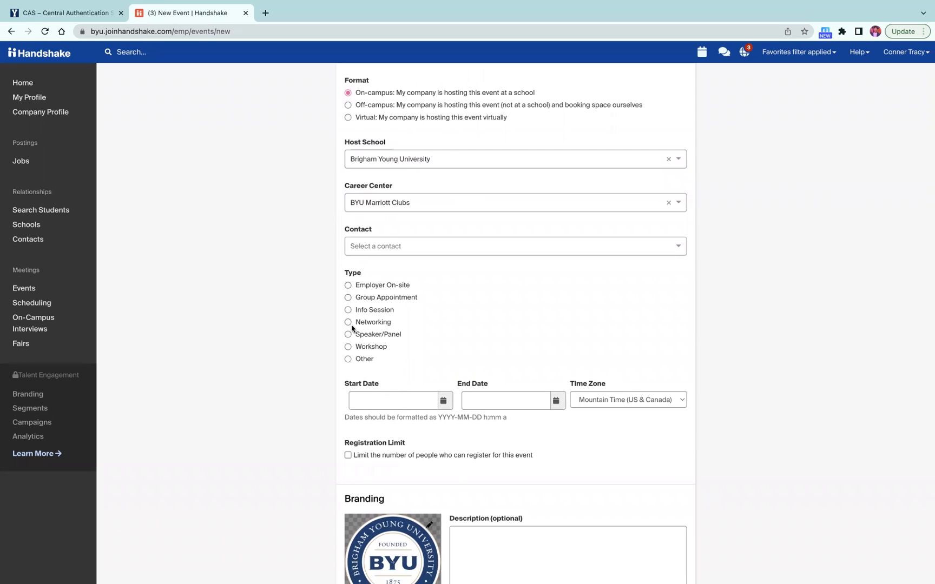
pyautogui.click(347, 359)
pyautogui.click(389, 393)
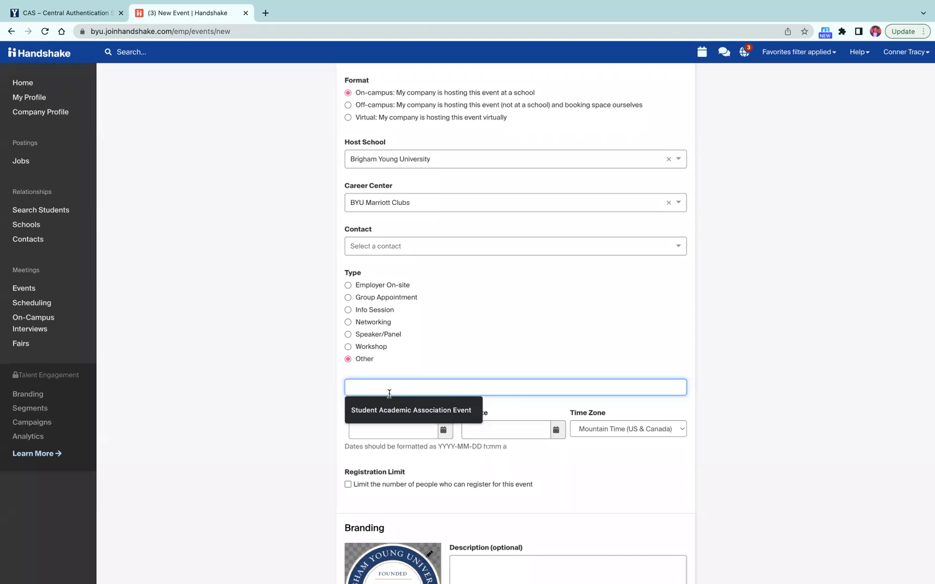
pyautogui.click(381, 415)
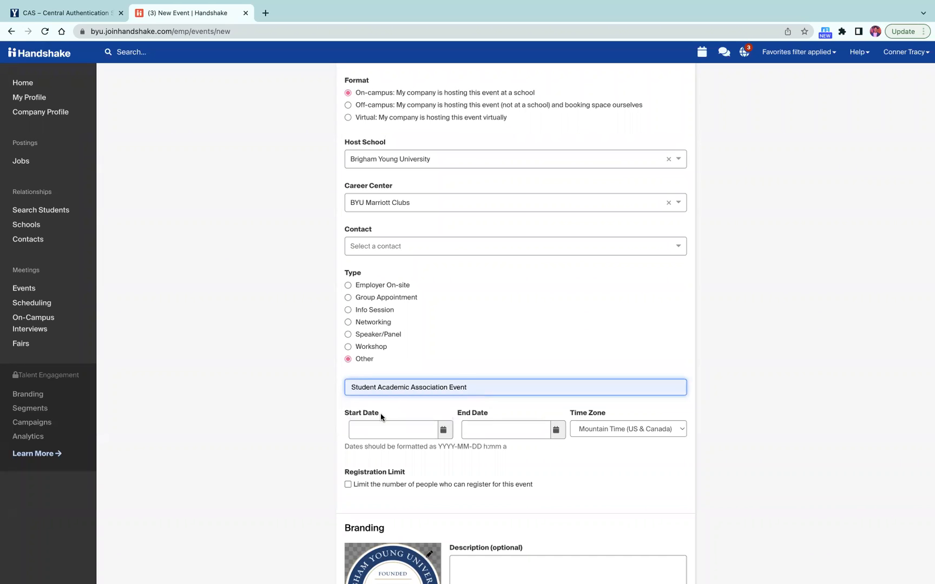
# Step: Set the event's start date to April 12, 2022 at 7:00 pm
pyautogui.scroll(-1, 475, 353)
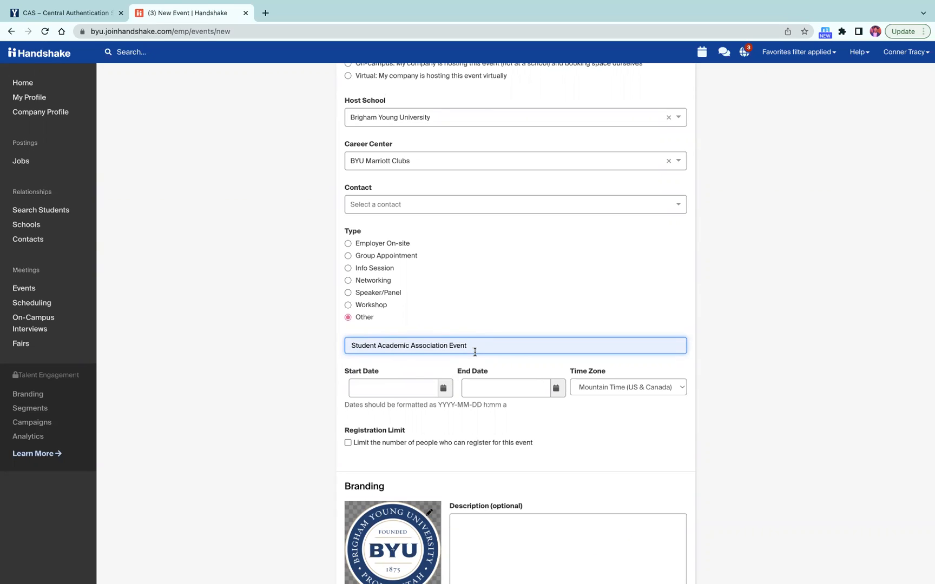
pyautogui.scroll(-1, 384, 369)
pyautogui.click(377, 345)
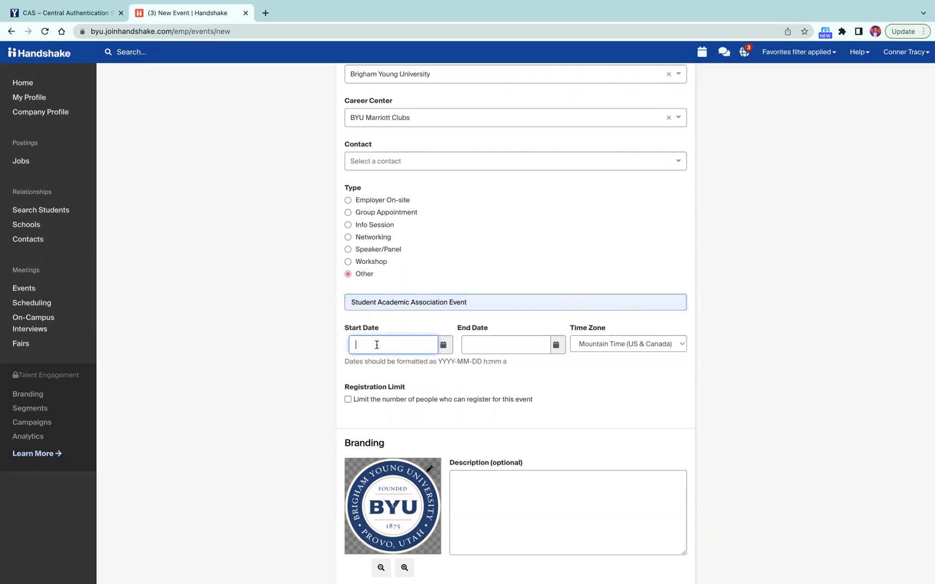
pyautogui.click(443, 345)
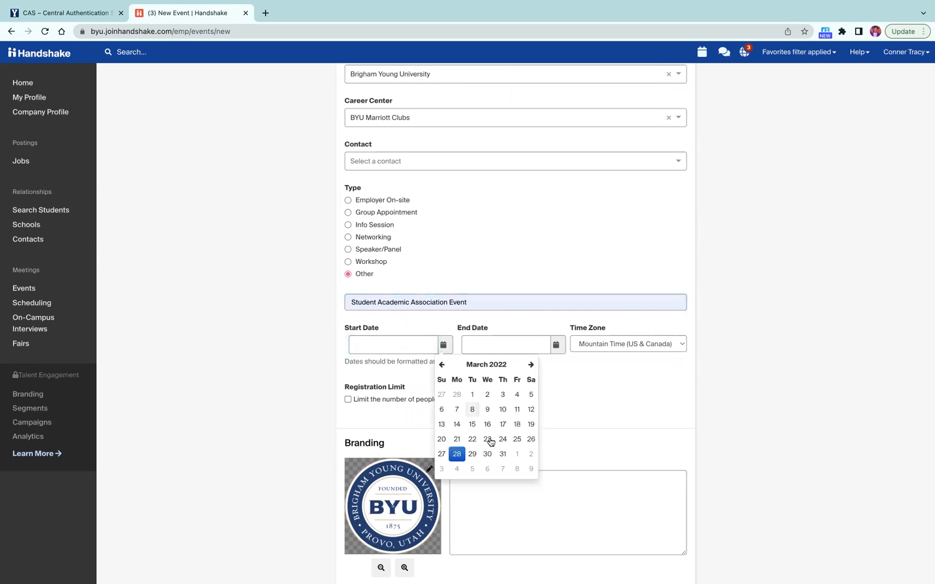
pyautogui.click(531, 364)
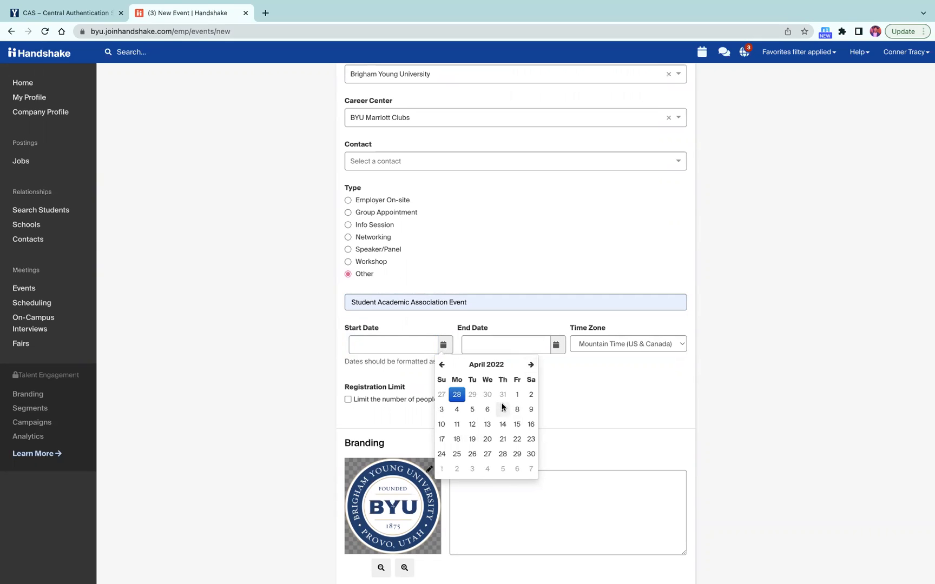
pyautogui.click(472, 425)
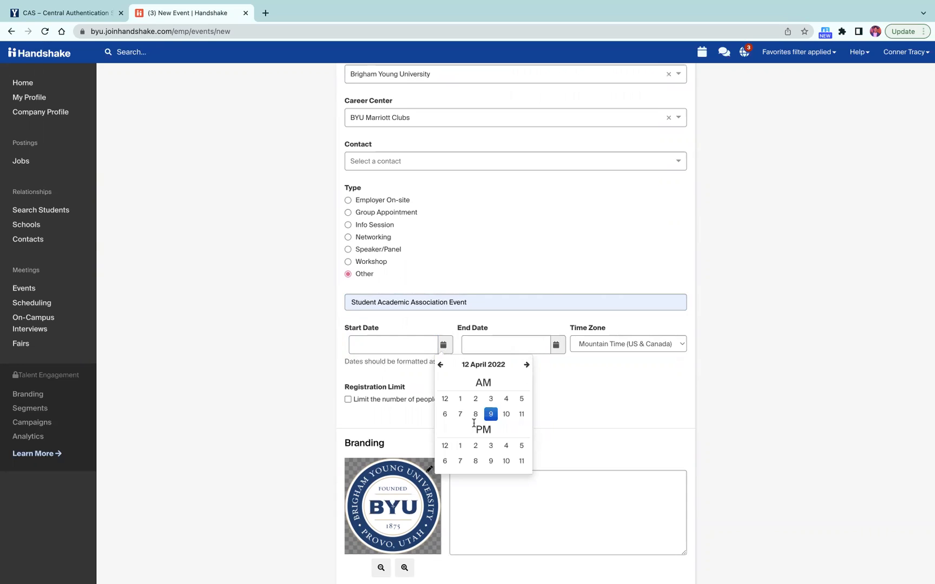
pyautogui.click(526, 366)
pyautogui.click(441, 367)
pyautogui.click(460, 464)
pyautogui.click(449, 399)
# Step: Set the event's end date to April 12, 2022 at 8:00 pm and choose Mountain Time (US & Canada) as time zone
pyautogui.click(477, 343)
pyautogui.click(560, 349)
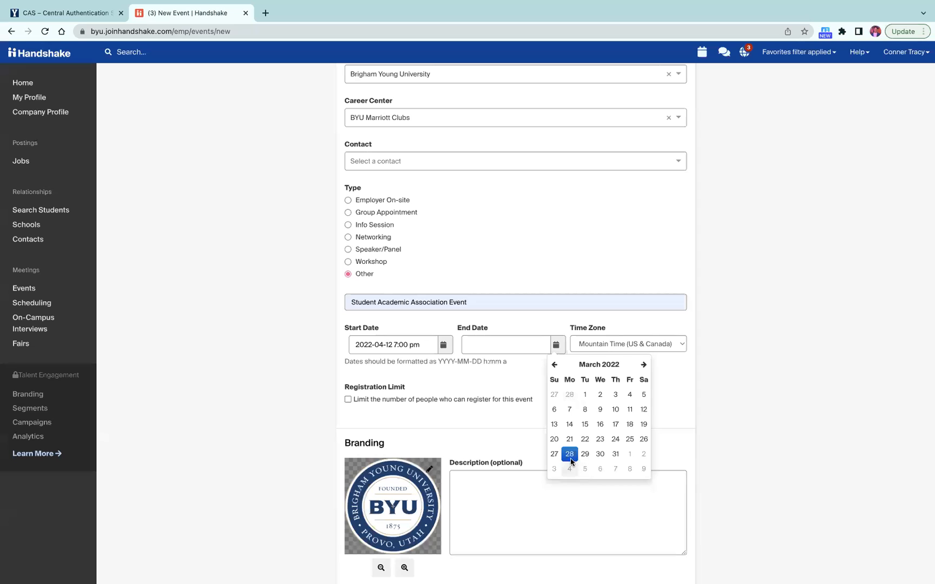
pyautogui.click(643, 365)
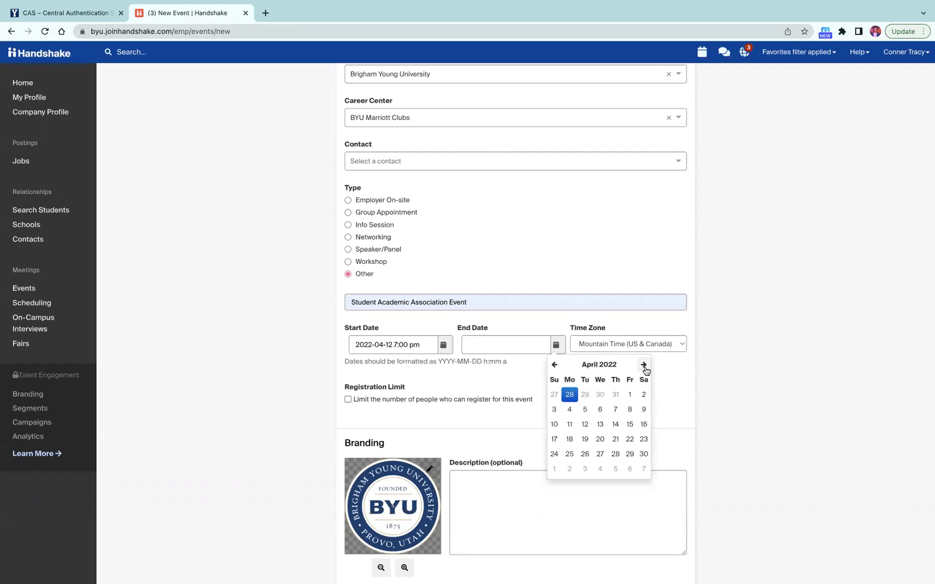
pyautogui.click(585, 424)
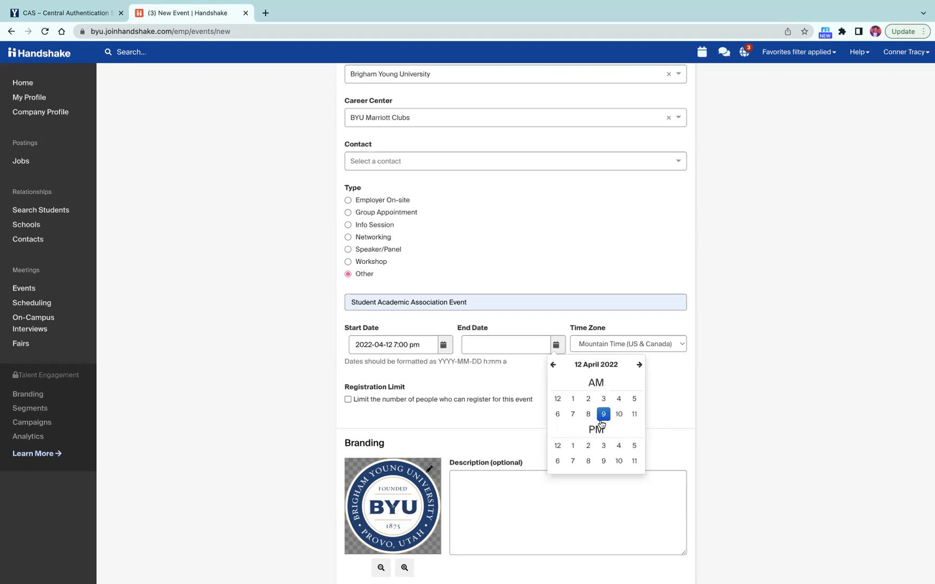
pyautogui.click(590, 461)
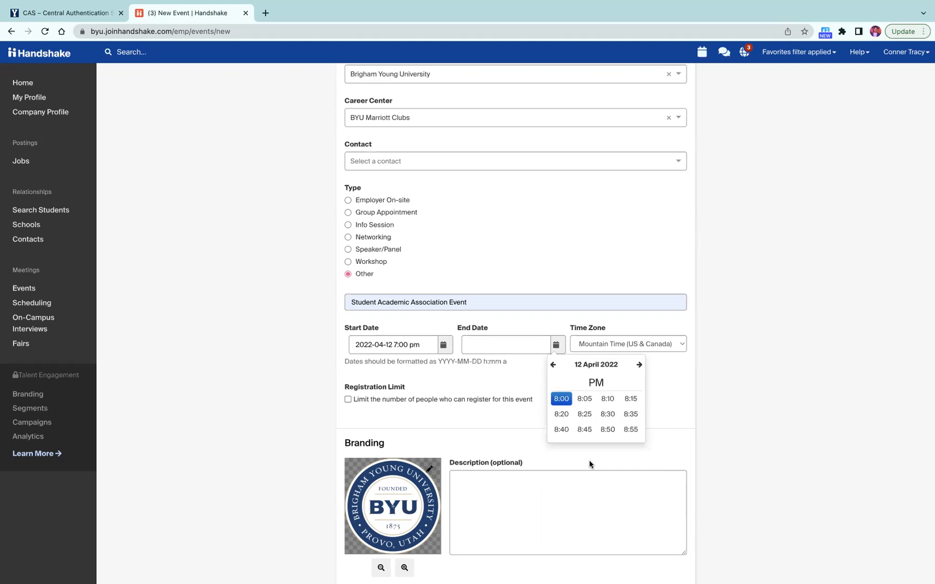
pyautogui.click(569, 404)
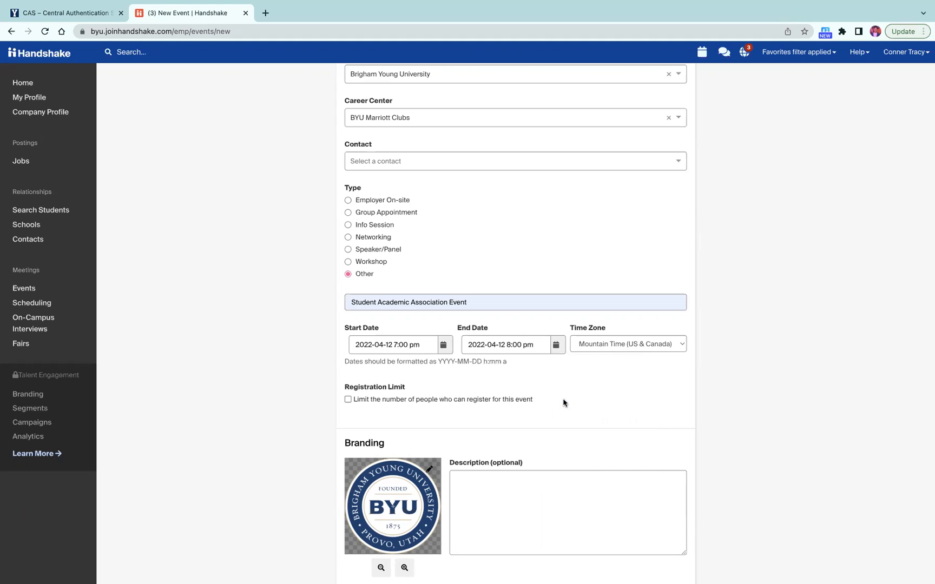
pyautogui.click(639, 345)
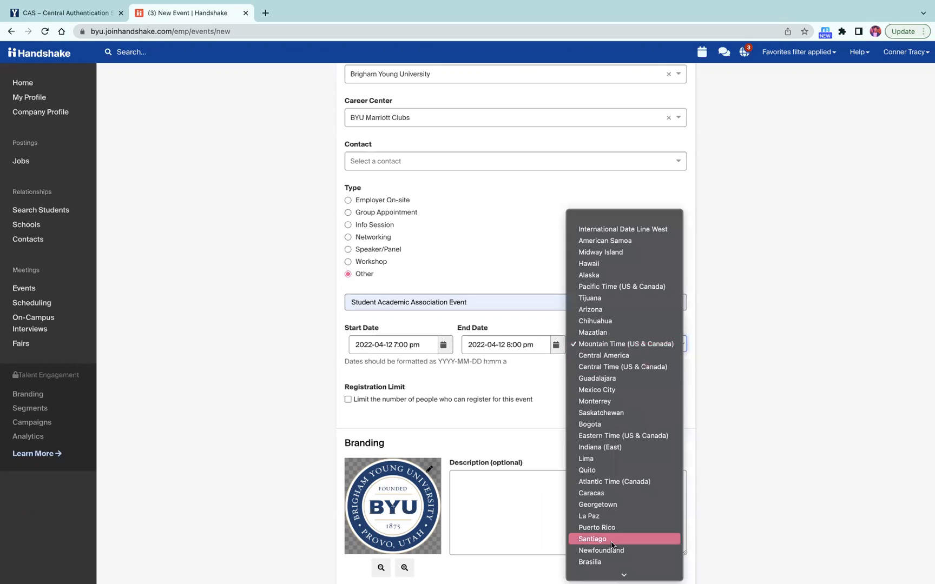
pyautogui.click(615, 345)
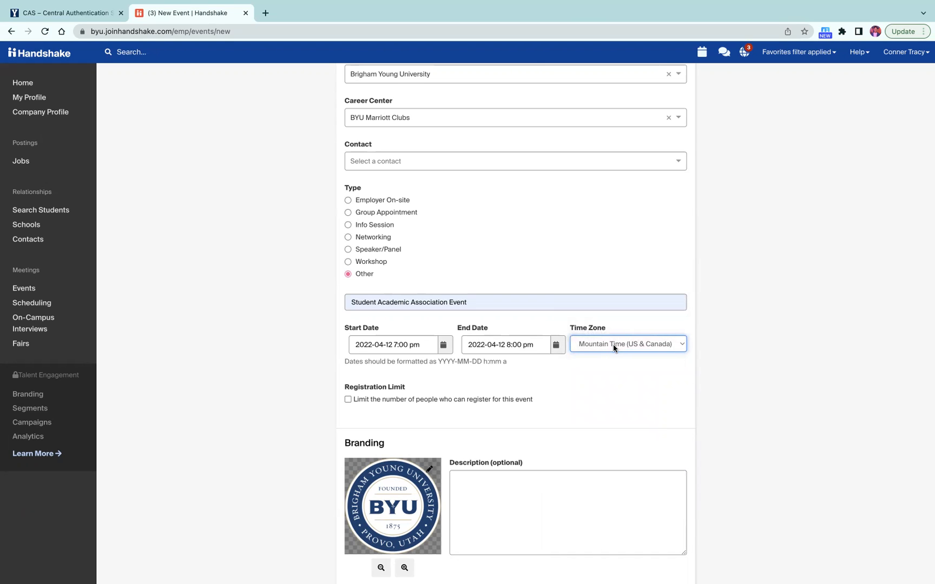
# Step: Enter the event description "Come to our finance society closing social and network with your peers and Finance faculty for a summer sendoff"
pyautogui.scroll(-3, 565, 415)
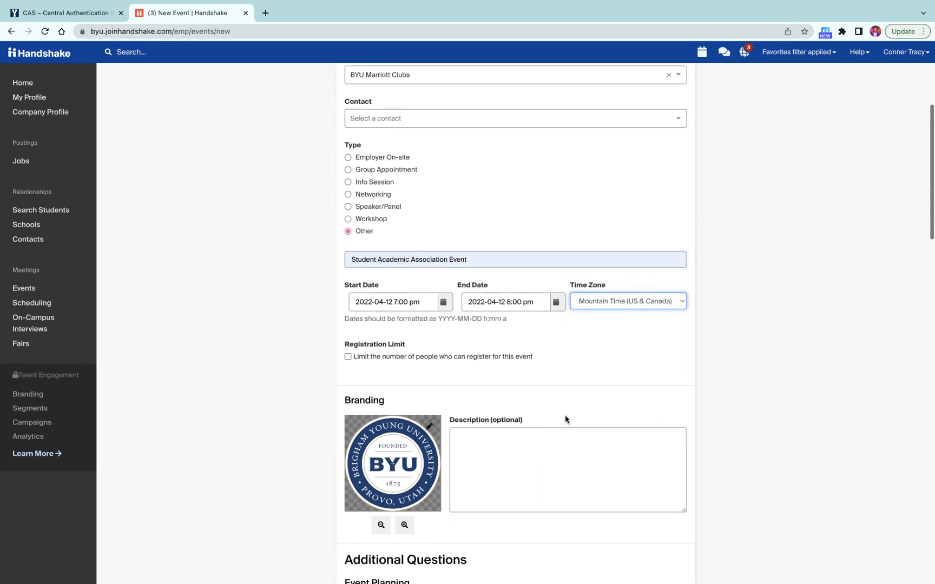
pyautogui.click(491, 350)
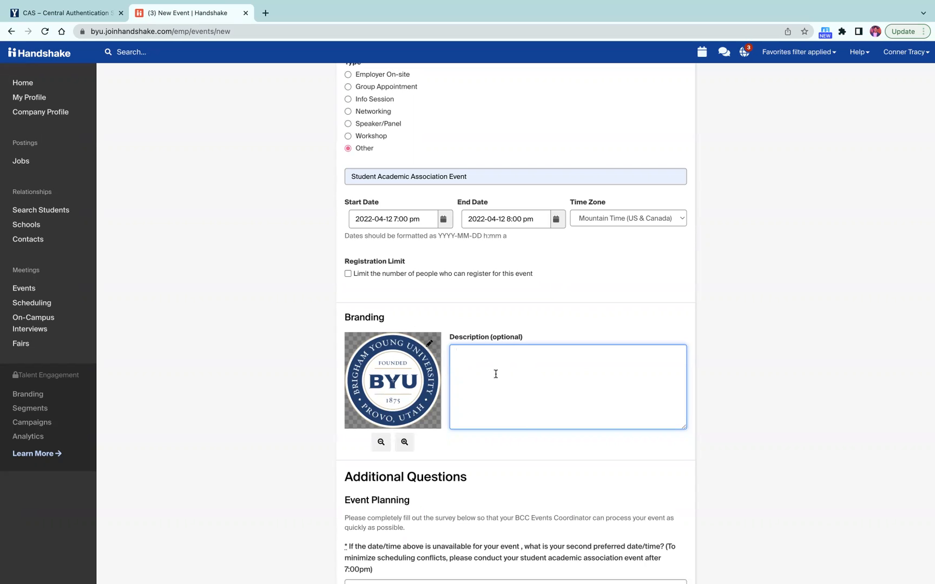
pyautogui.write('Come to')
pyautogui.write(' yo')
pyautogui.press('BackSpace')
pyautogui.press('BackSpace')
pyautogui.write('yo')
pyautogui.press('BackSpace')
pyautogui.press('BackSpace')
pyautogui.write('our finance society closing socail wit')
pyautogui.press('BackSpace')
pyautogui.press('BackSpace')
pyautogui.press('BackSpace')
pyautogui.press('BackSpace')
pyautogui.press('BackSpace')
pyautogui.press('BackSpace')
pyautogui.press('BackSpace')
pyautogui.write('ial and network with your peers and')
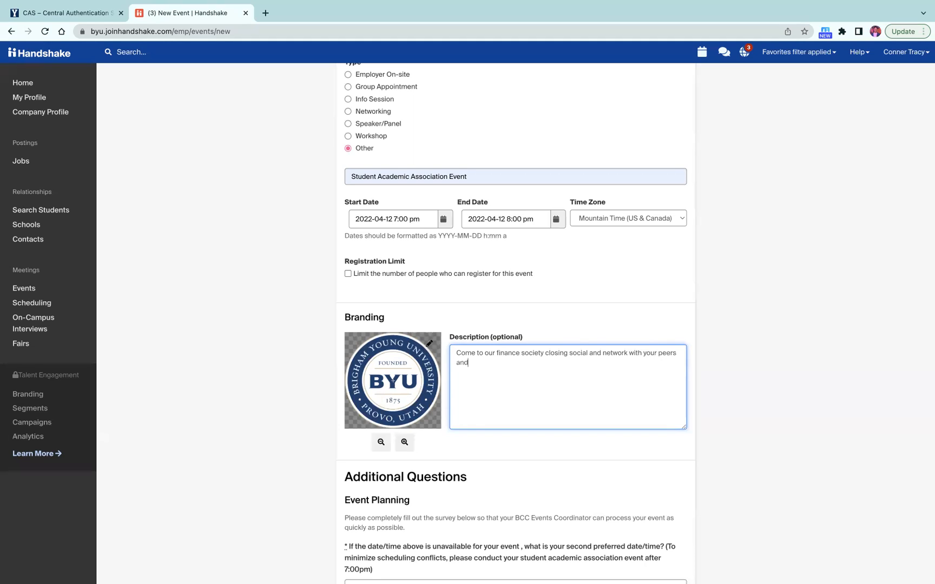
pyautogui.write(' Finance faculty for a summer sendoff')
# Step: Give "April 13, 7pm" as the second preferred date and time for the event
pyautogui.scroll(-4, 611, 443)
pyautogui.scroll(-1, 611, 444)
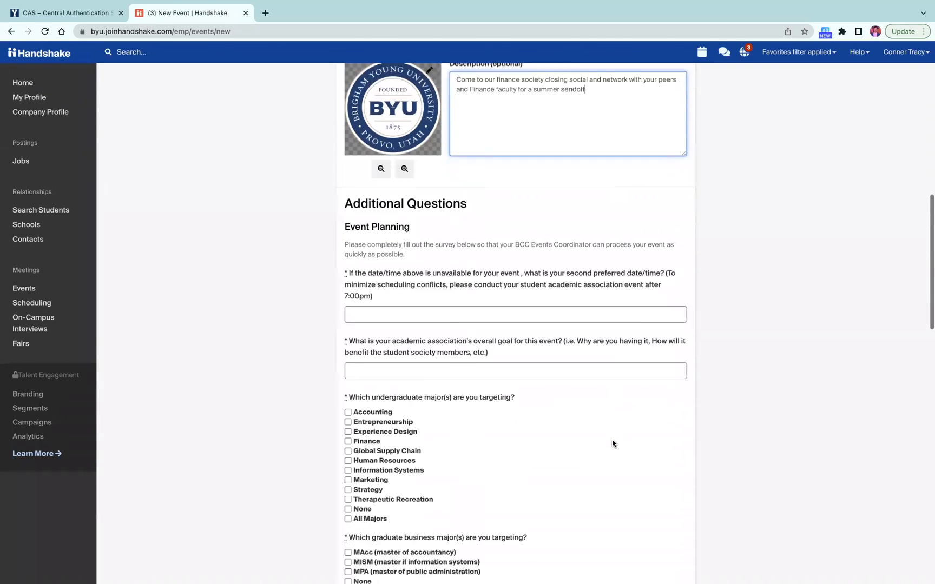
pyautogui.click(359, 294)
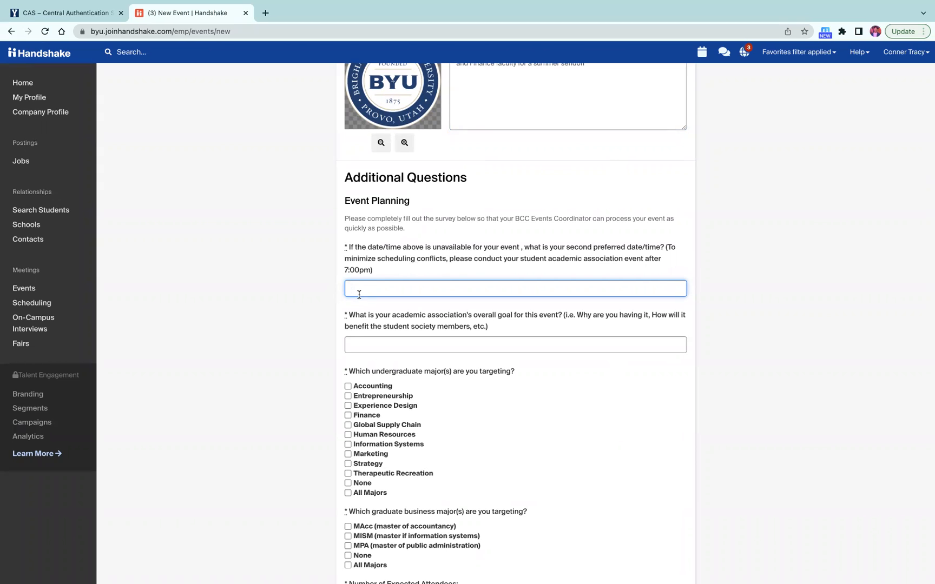
pyautogui.scroll(8, 536, 268)
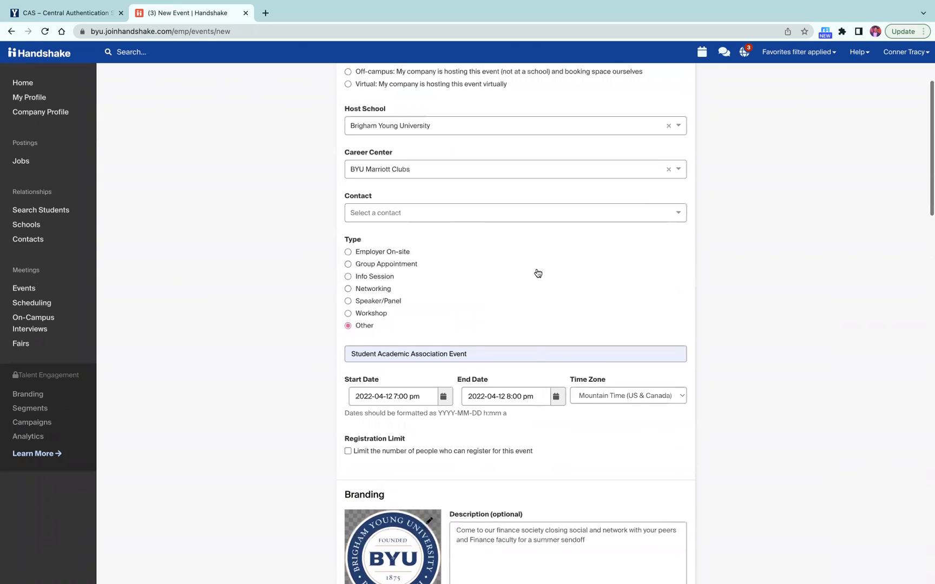
pyautogui.scroll(3, 536, 271)
pyautogui.scroll(-5, 531, 282)
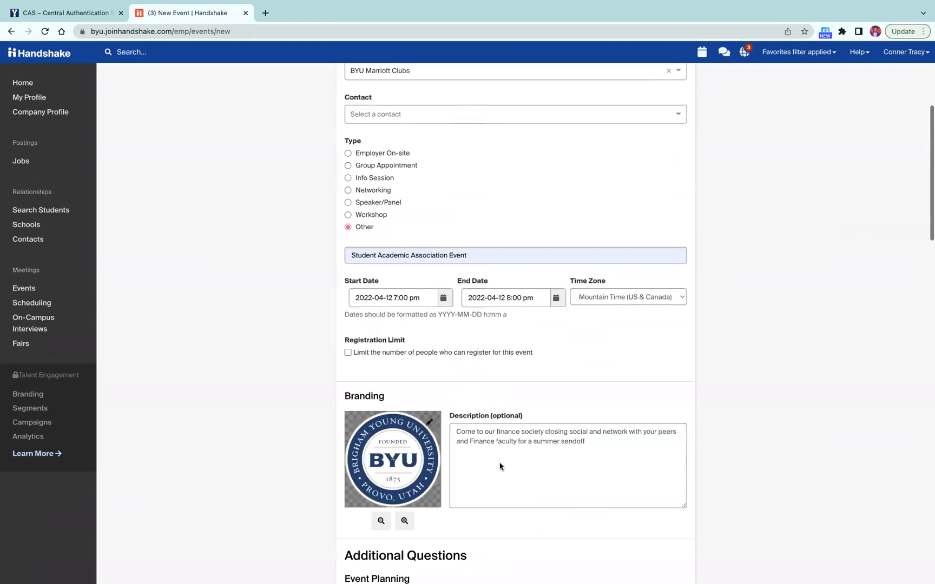
pyautogui.scroll(-7, 499, 466)
pyautogui.click(392, 282)
pyautogui.write('April')
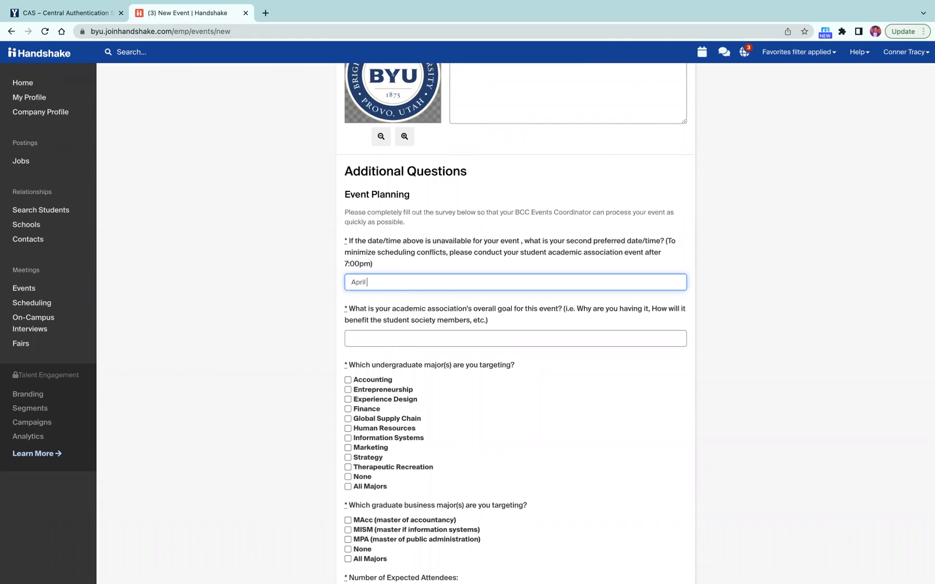
pyautogui.write(' 13, 7pm')
# Step: State the association's overall goal for the event as "Networking with peers, networking with faculty"
pyautogui.scroll(-1, 423, 348)
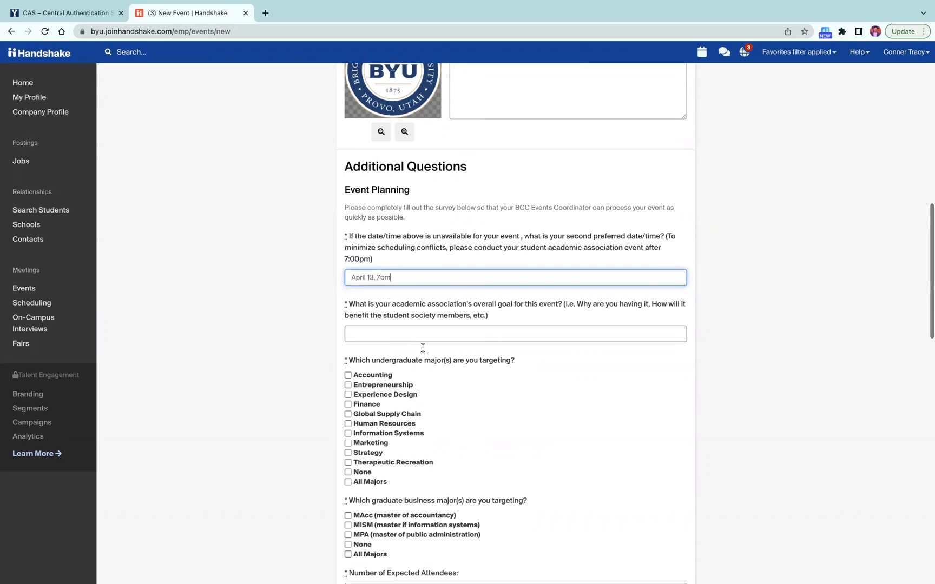
pyautogui.press('Tab')
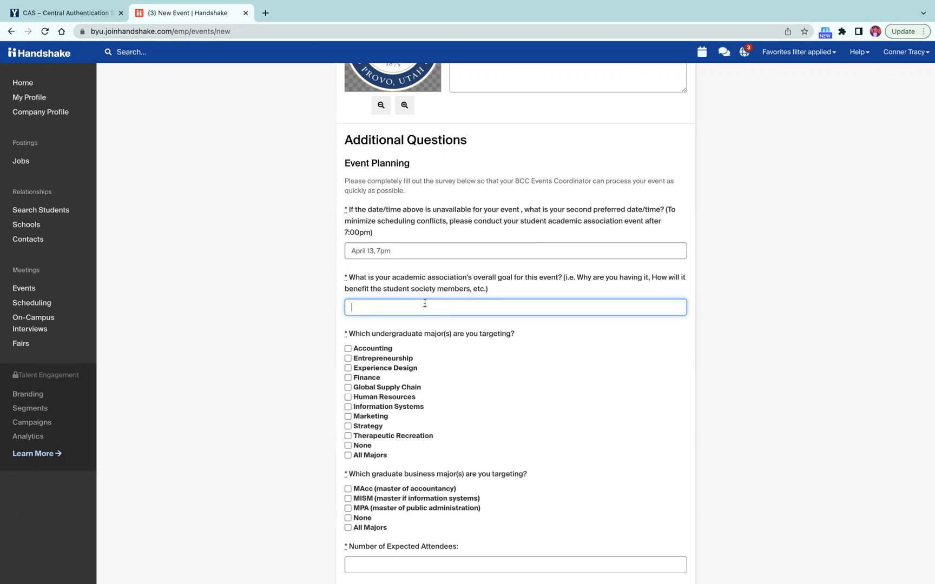
pyautogui.write('Networking with peers, networking with faculty')
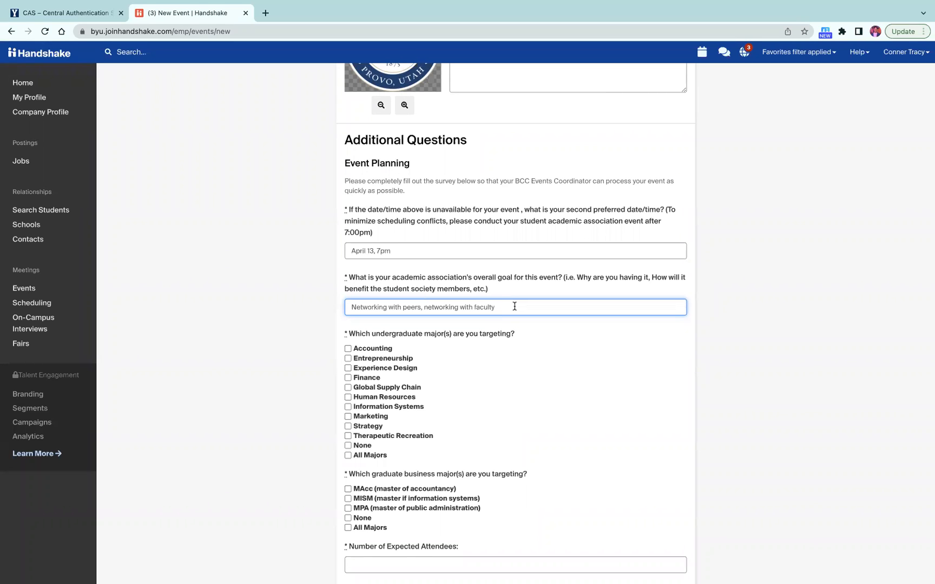
# Step: Target Finance as the undergraduate major and None for the graduate business majors
pyautogui.scroll(-2, 566, 317)
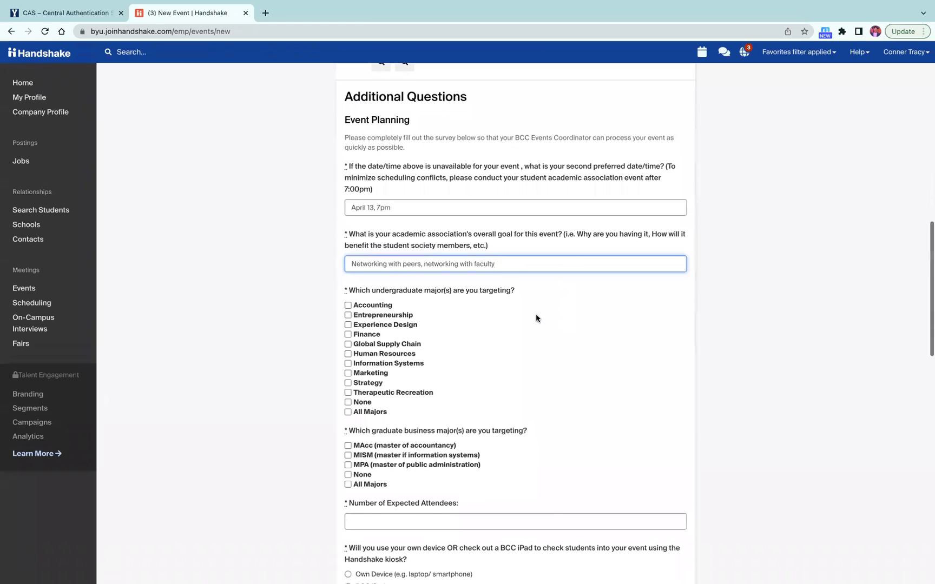
pyautogui.scroll(-2, 486, 303)
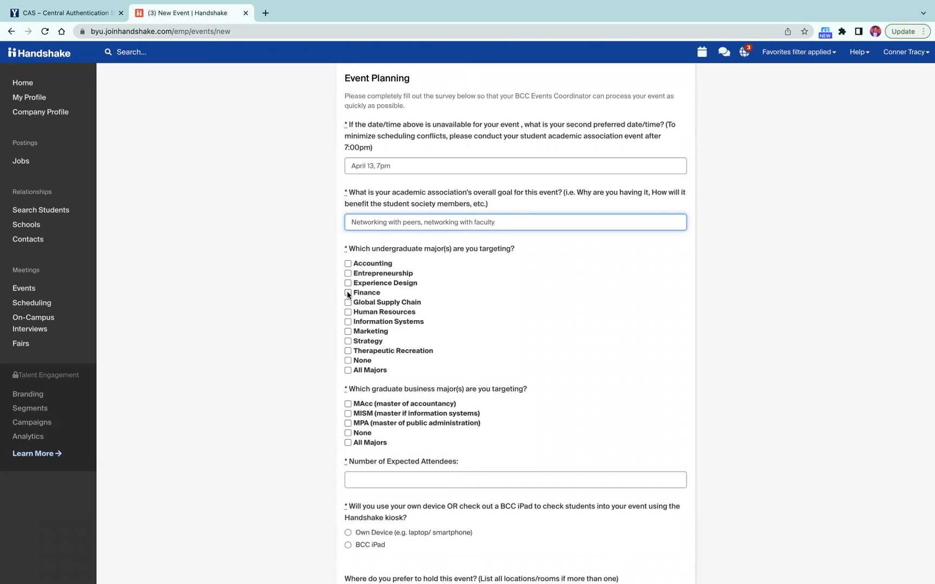
pyautogui.click(352, 374)
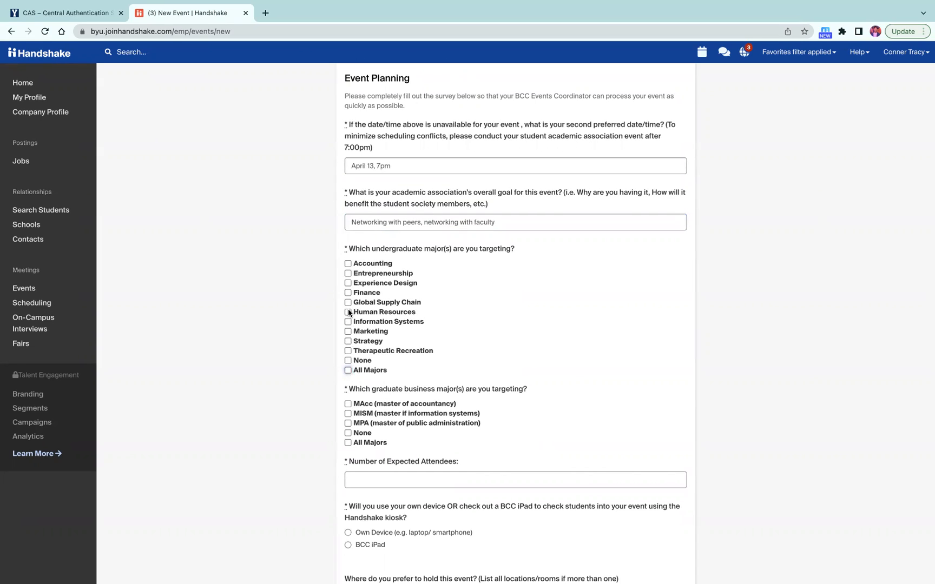
pyautogui.click(348, 293)
pyautogui.scroll(-3, 425, 301)
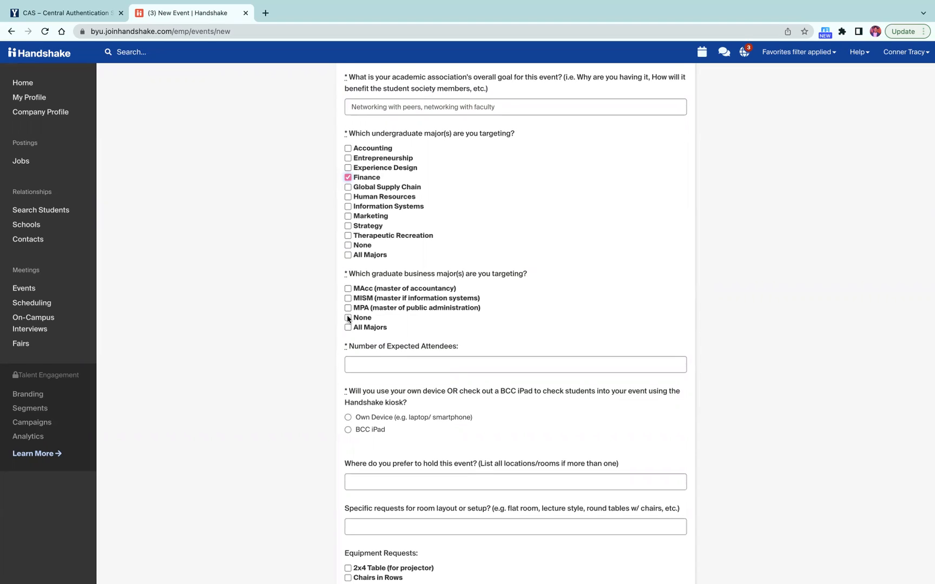
pyautogui.click(347, 319)
pyautogui.click(348, 328)
pyautogui.scroll(-1, 377, 327)
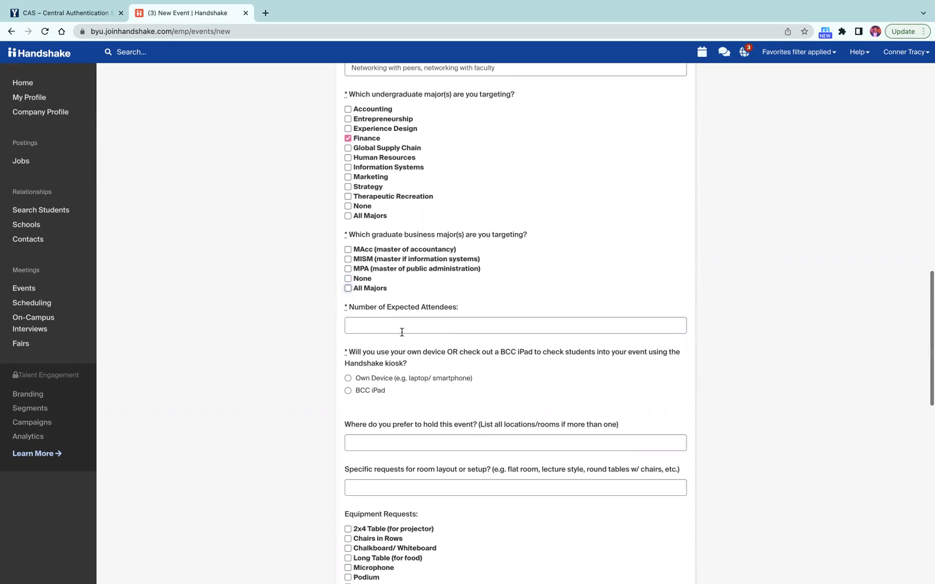
pyautogui.click(348, 279)
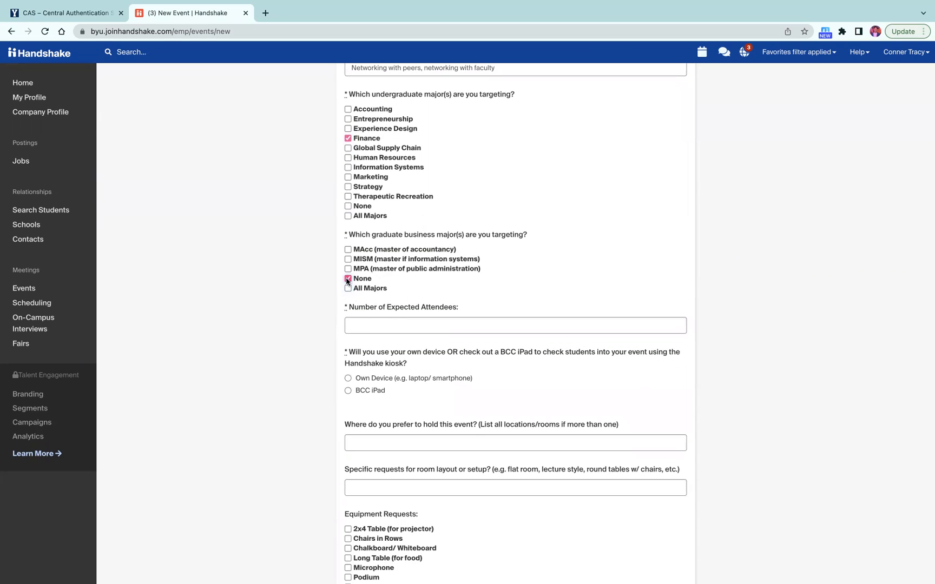
# Step: Set the number of expected attendees to 200 and choose the BCC iPad for student check-in
pyautogui.click(423, 327)
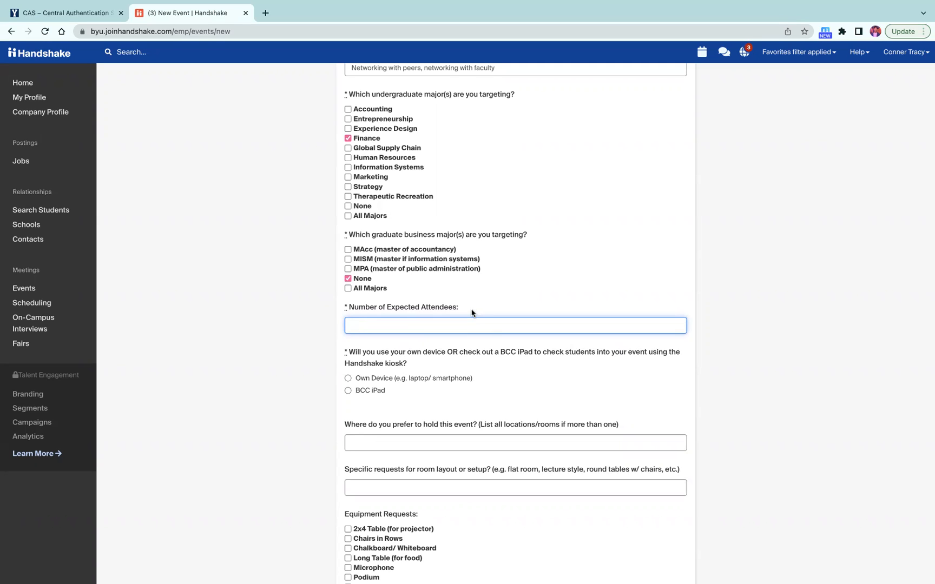
pyautogui.write('200')
pyautogui.scroll(-2, 476, 308)
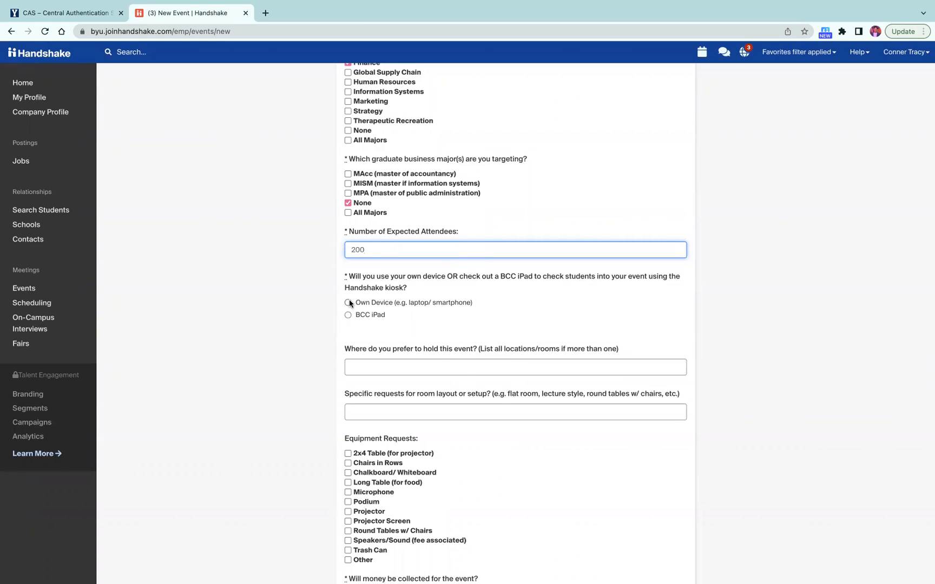
pyautogui.click(348, 315)
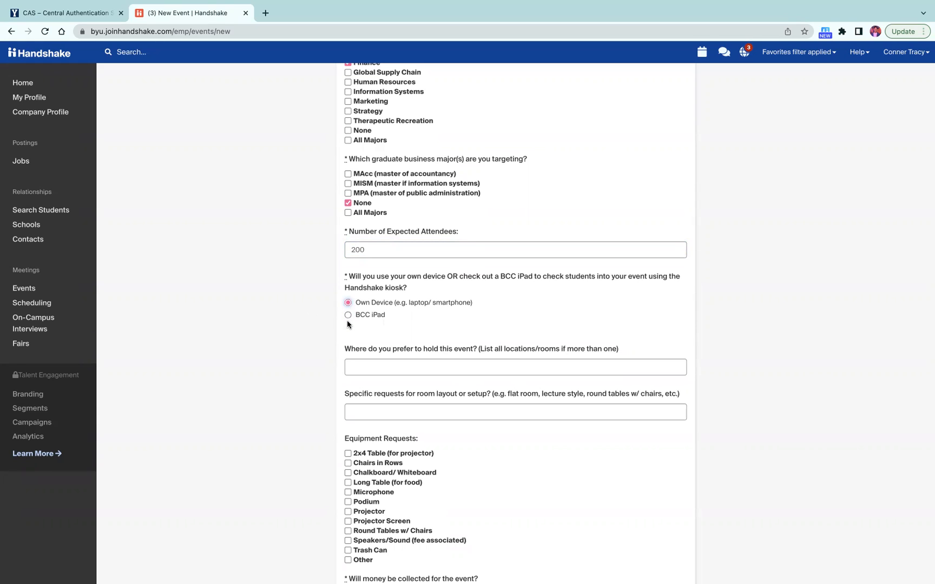
pyautogui.click(348, 316)
# Step: List the preferred event locations as "w408 and w410, 710, 151, 251"
pyautogui.scroll(-3, 385, 318)
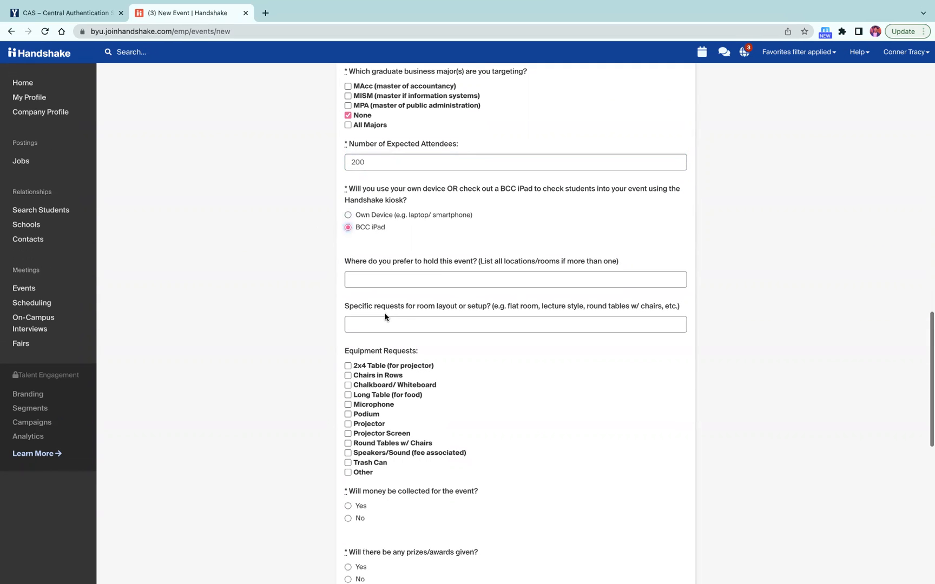
pyautogui.click(419, 280)
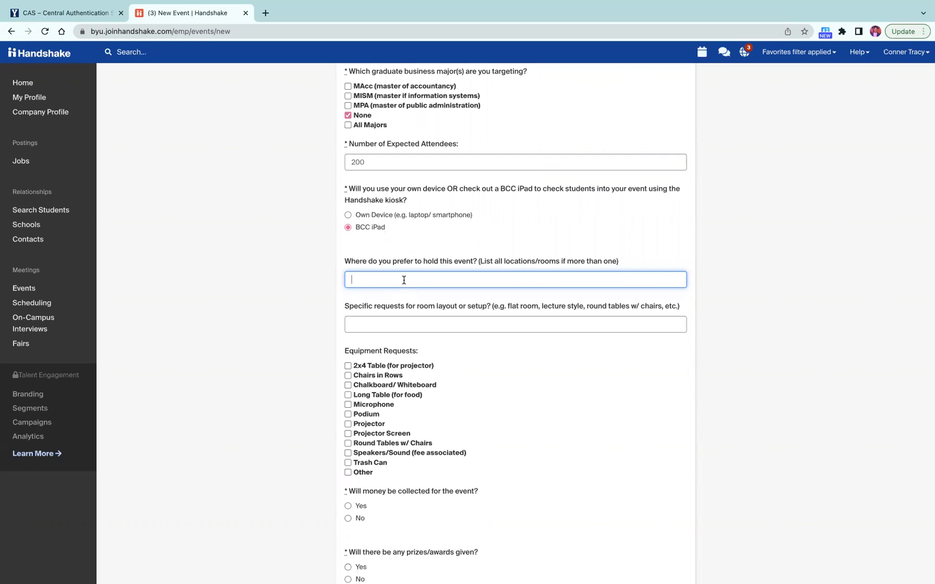
pyautogui.write('w408 and')
pyautogui.write(' 410')
pyautogui.press('BackSpace')
pyautogui.press('BackSpace')
pyautogui.press('BackSpace')
pyautogui.write('w10')
pyautogui.press('BackSpace')
pyautogui.press('BackSpace')
pyautogui.press('BackSpace')
pyautogui.write('41')
pyautogui.write('w410,')
pyautogui.write(' 710')
pyautogui.write(', 151,')
pyautogui.write(' 251')
pyautogui.moveTo(351, 282); pyautogui.dragTo(441, 280)
pyautogui.click(441, 280)
# Step: Enter the room setup request "10 round tables, 8 chairs per table, lbt on the side for snacks and food"
pyautogui.scroll(-1, 413, 318)
pyautogui.click(386, 300)
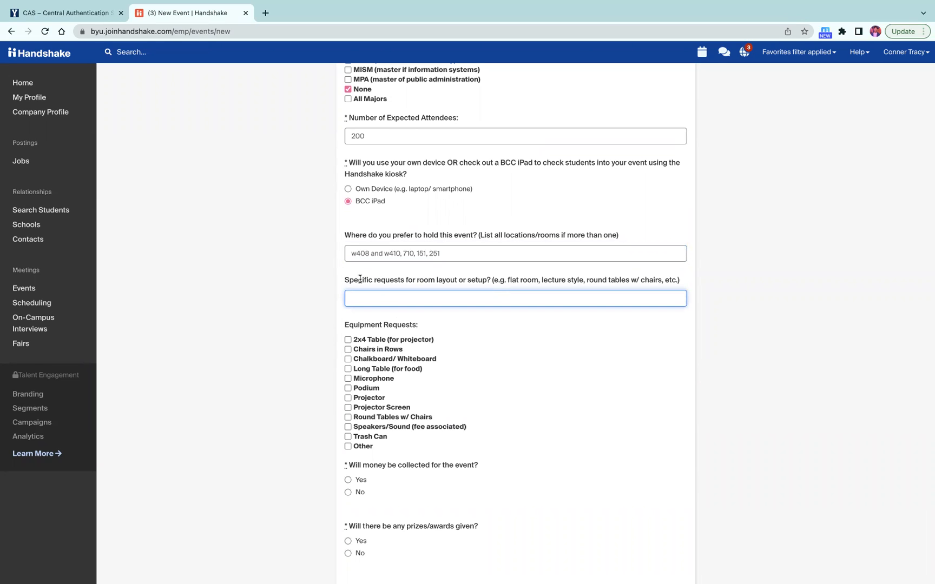
pyautogui.moveTo(359, 279); pyautogui.dragTo(485, 282)
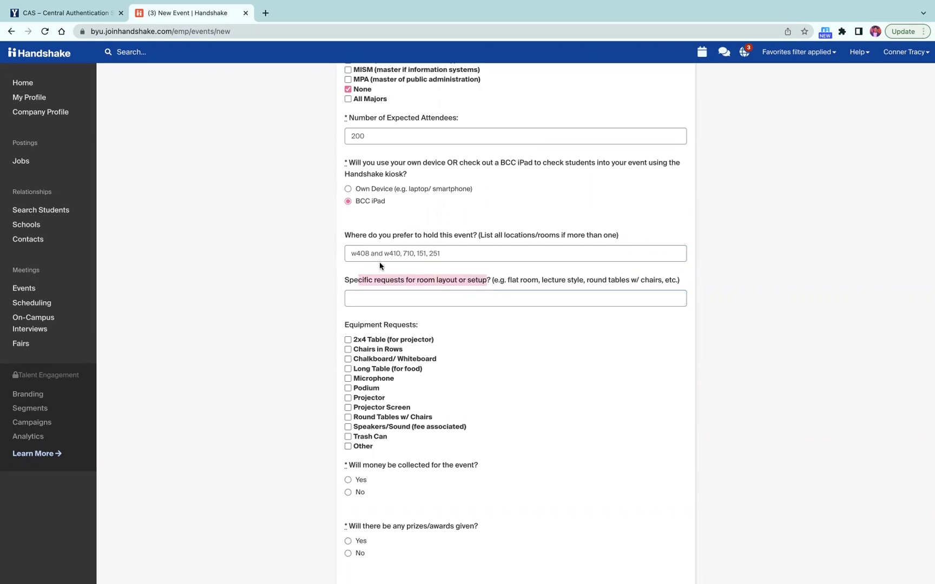
pyautogui.click(352, 255)
pyautogui.moveTo(352, 254); pyautogui.dragTo(413, 255)
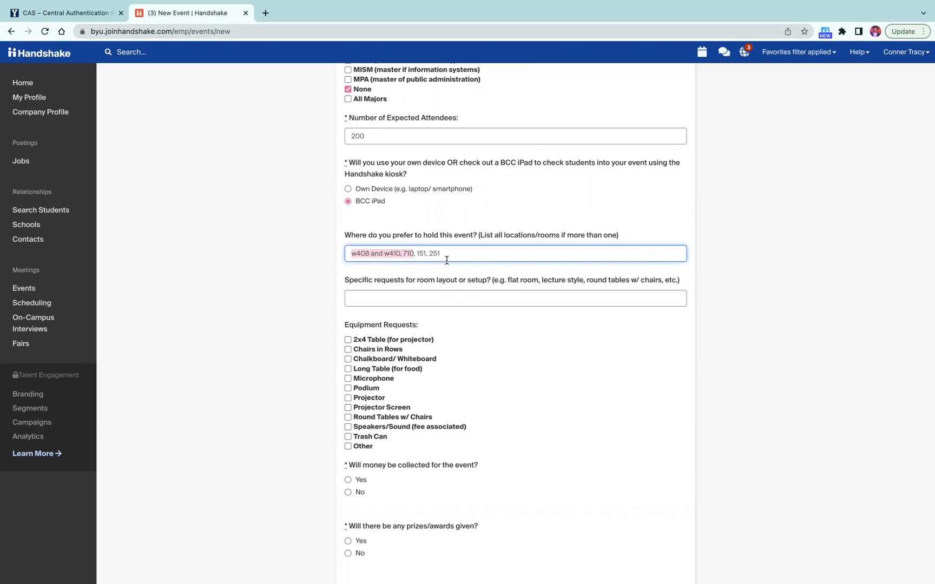
pyautogui.click(444, 295)
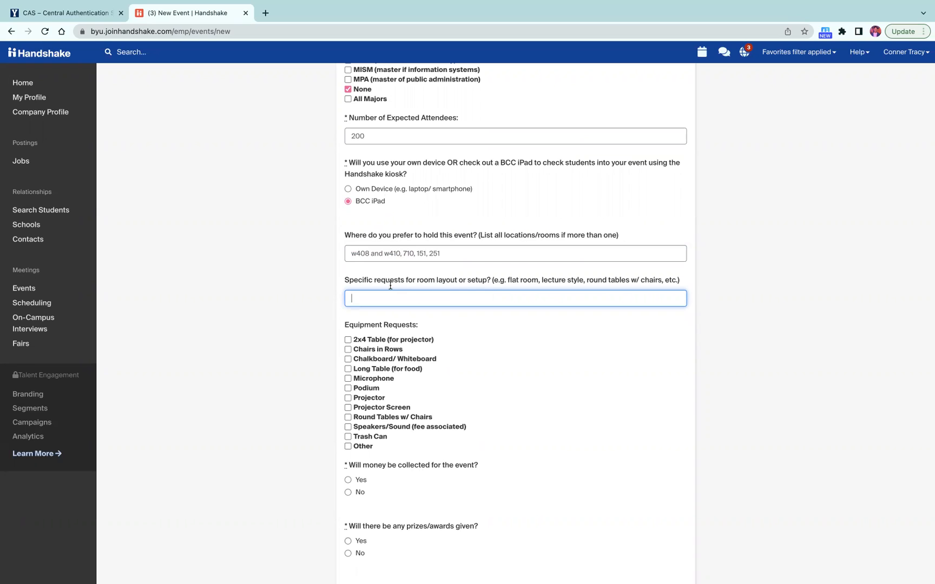
pyautogui.moveTo(352, 252); pyautogui.dragTo(396, 252)
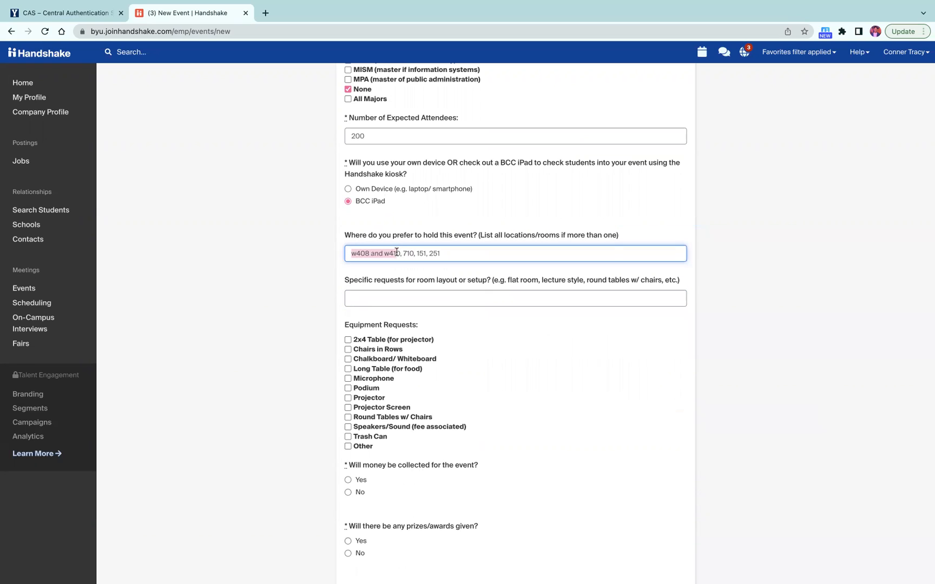
pyautogui.click(372, 300)
pyautogui.write('10 round')
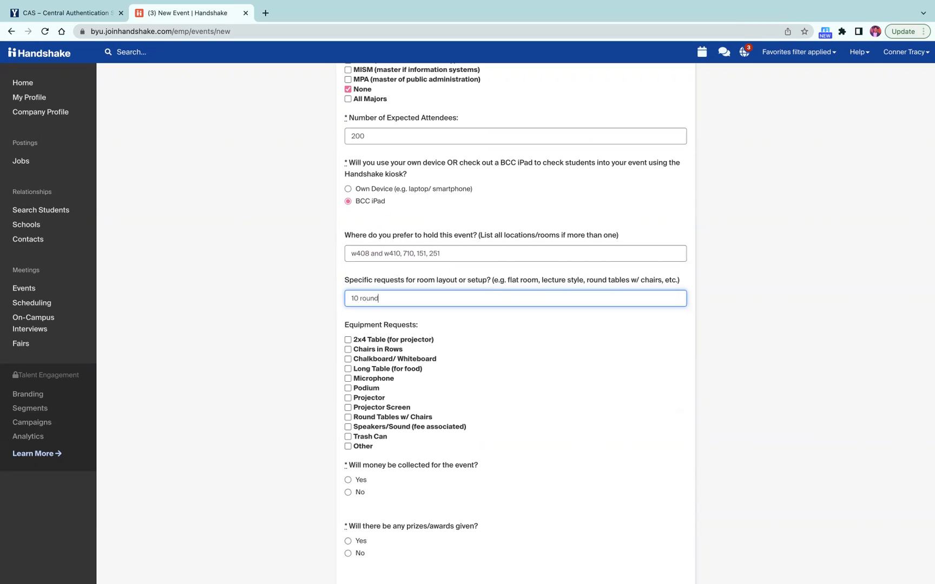
pyautogui.write(' tables, 8 chairs per table, lbt on the side for snack')
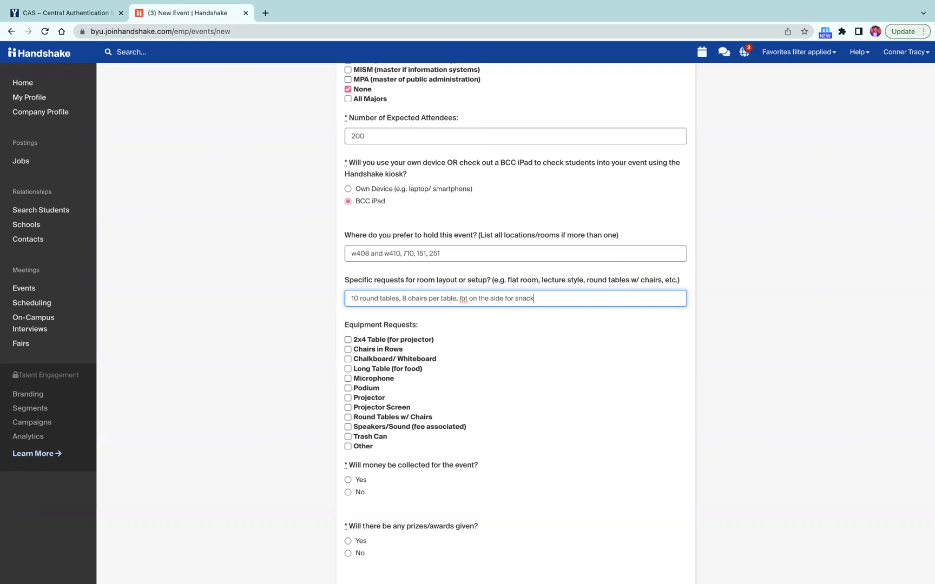
pyautogui.write('s and food')
# Step: Request Long Table (for food) and Round Tables w/ Chairs as equipment
pyautogui.scroll(-1, 428, 401)
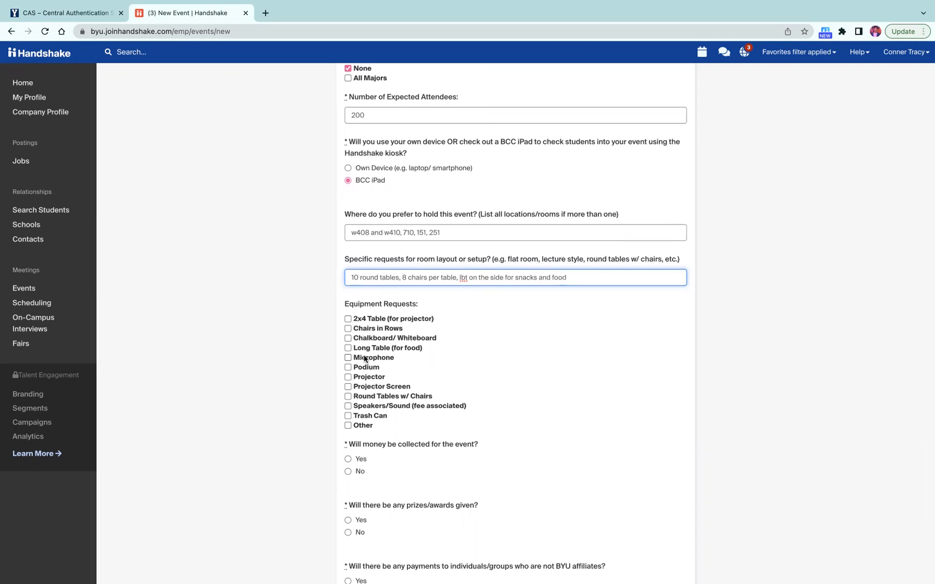
pyautogui.scroll(-1, 352, 346)
pyautogui.click(349, 331)
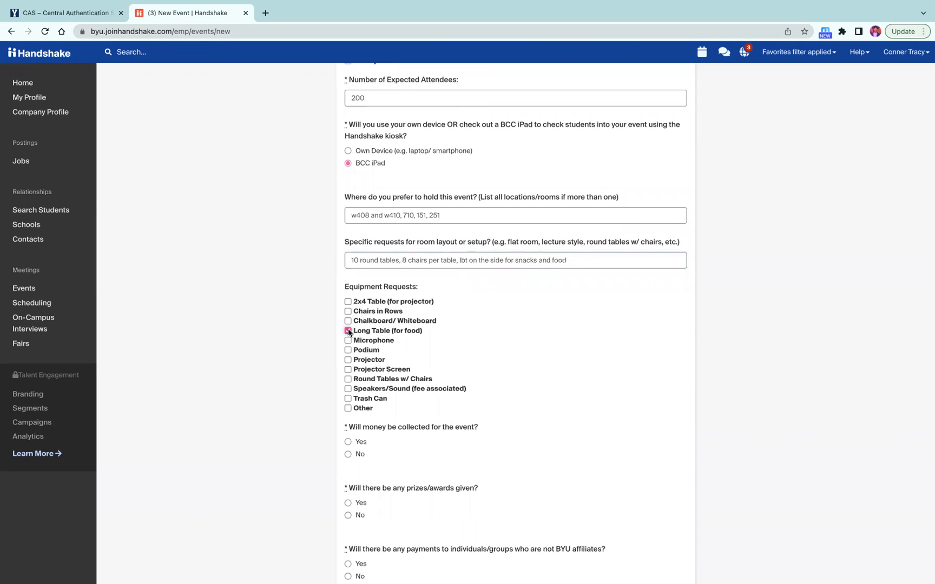
pyautogui.click(347, 380)
# Step: Answer No to collecting money for the event and No to giving prizes or awards
pyautogui.scroll(-2, 360, 386)
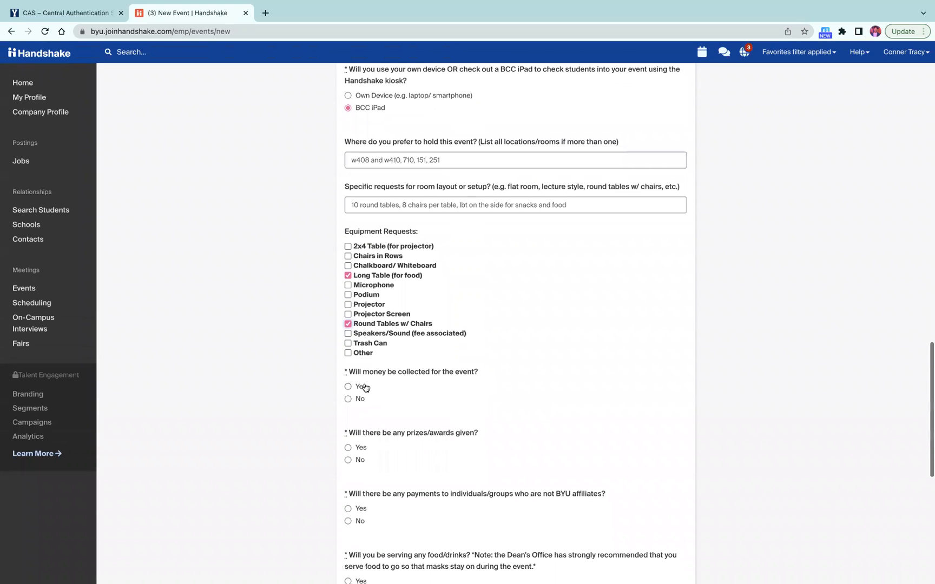
pyautogui.scroll(-6, 372, 422)
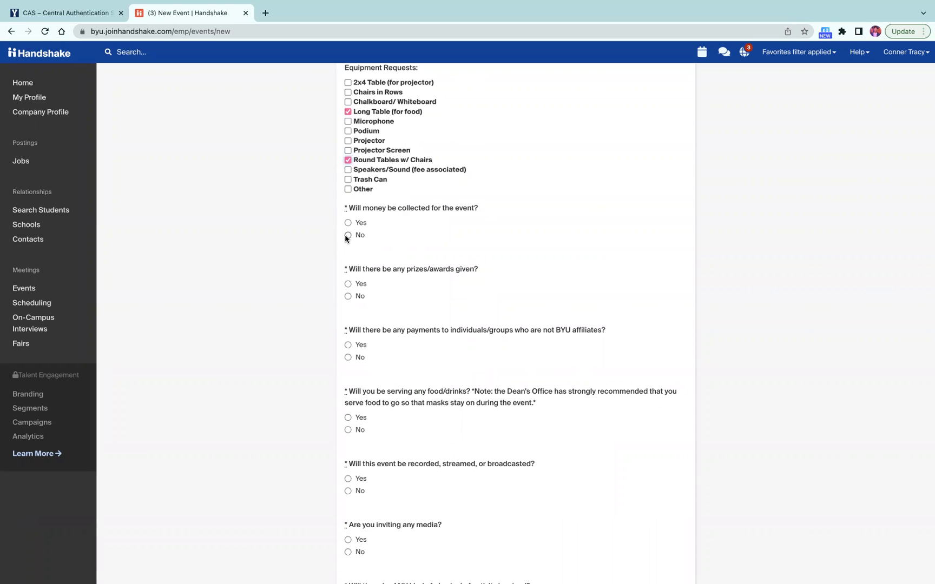
pyautogui.click(347, 235)
pyautogui.scroll(-1, 346, 236)
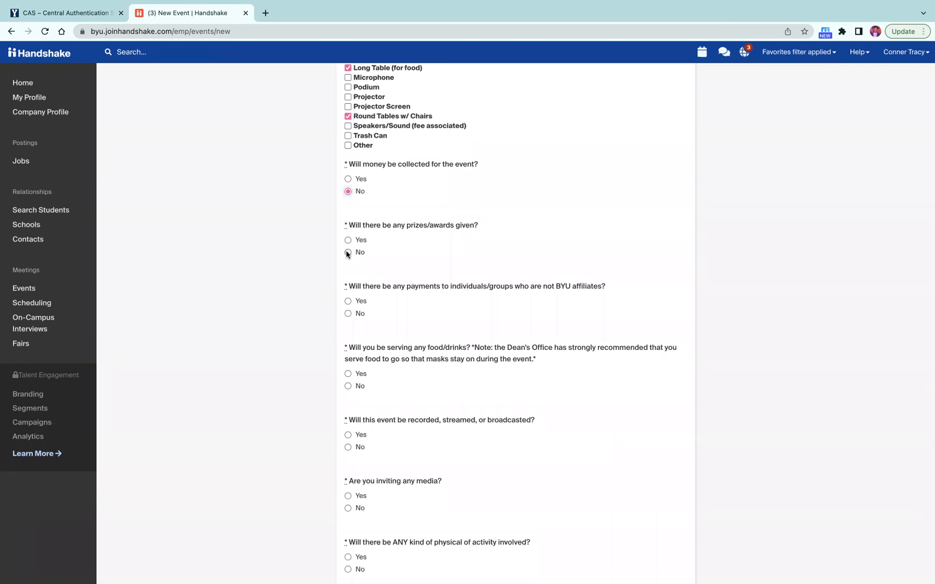
pyautogui.click(348, 252)
pyautogui.scroll(-1, 347, 253)
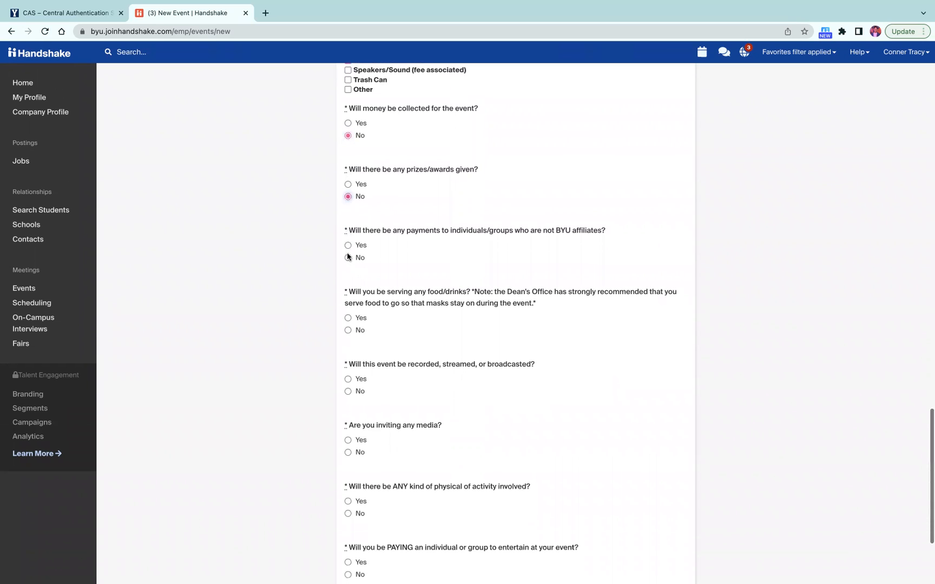
# Step: Answer No to payments to non-BYU affiliates, Yes to serving food/drinks, and No to recording, streaming or broadcasting the event
pyautogui.rightClick(347, 255)
pyautogui.click(334, 263)
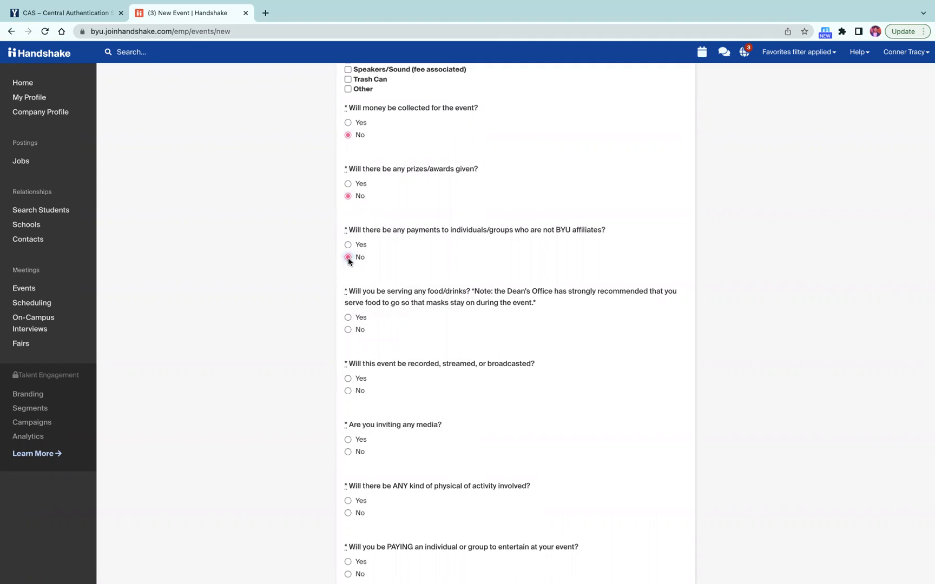
pyautogui.scroll(-1, 348, 258)
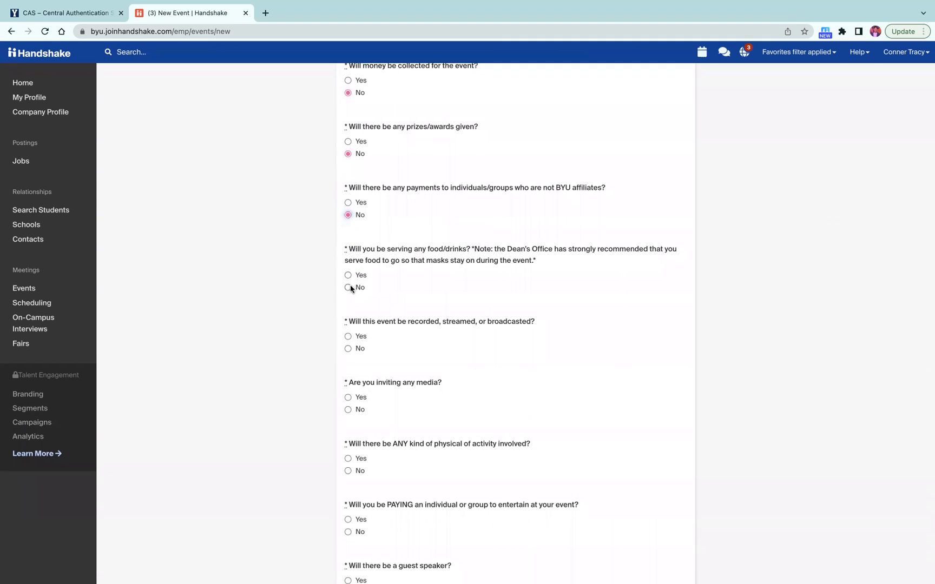
pyautogui.click(348, 276)
pyautogui.scroll(-1, 374, 297)
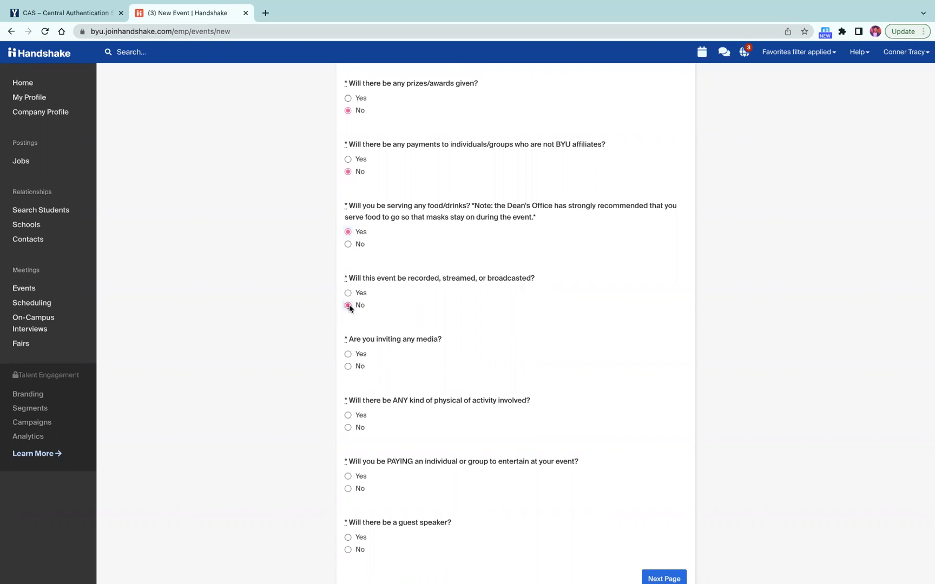
# Step: Answer No to inviting media, physical activity, paid entertainment and a guest speaker, and continue to the form's next page
pyautogui.scroll(-1, 389, 307)
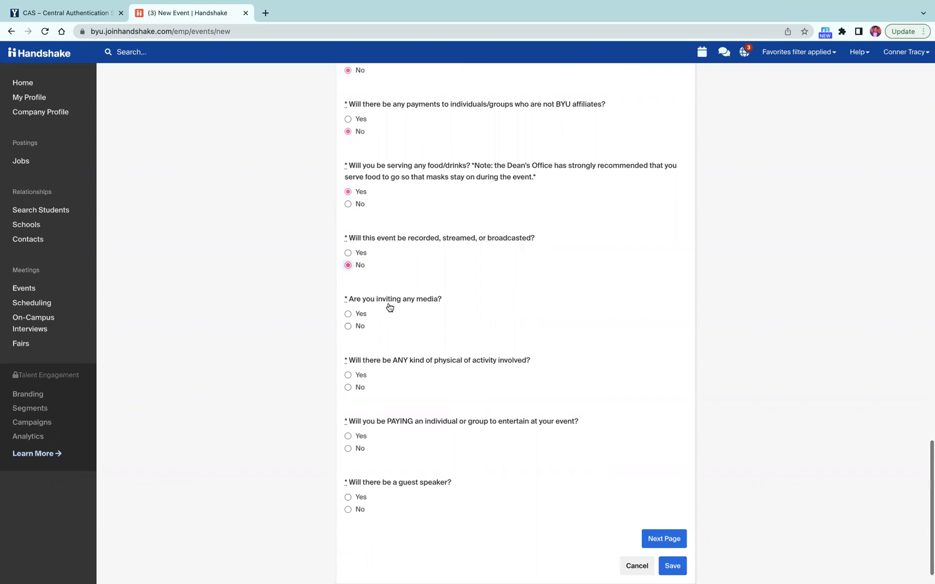
pyautogui.click(348, 319)
pyautogui.scroll(-1, 348, 321)
pyautogui.click(347, 356)
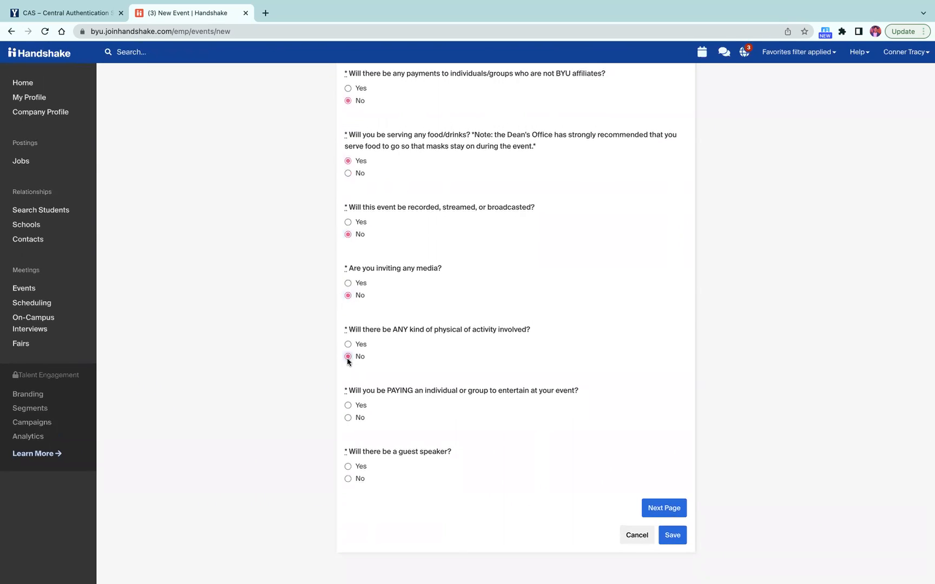
pyautogui.click(348, 417)
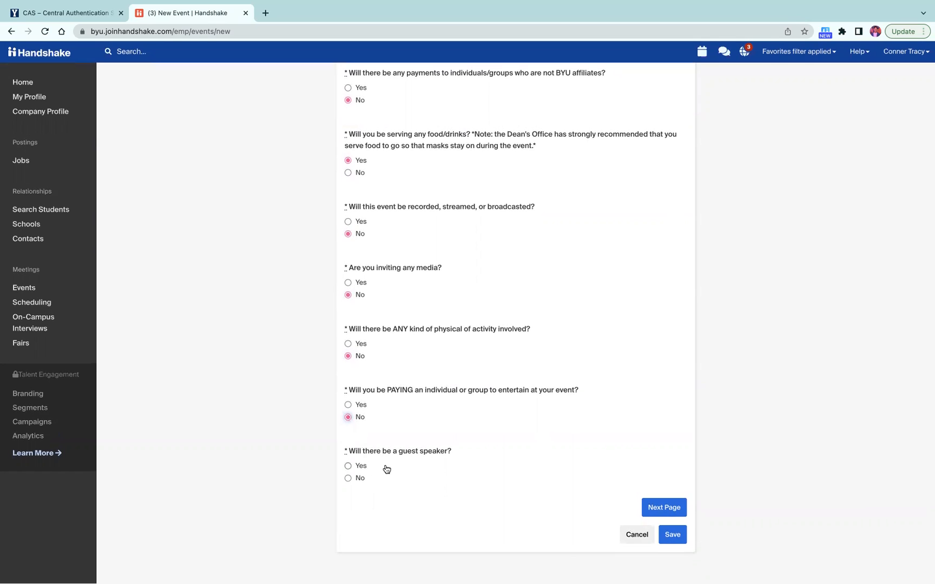
pyautogui.click(348, 479)
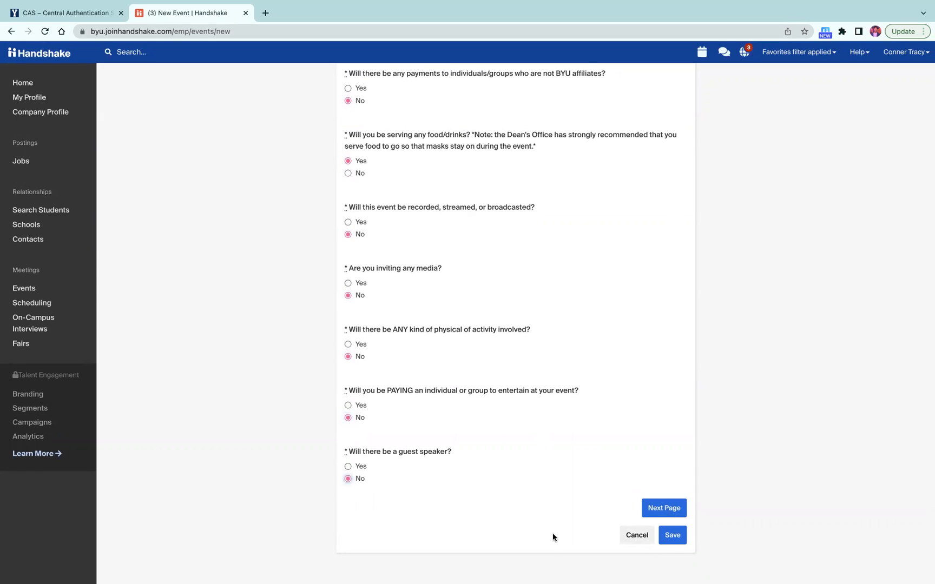
pyautogui.click(676, 513)
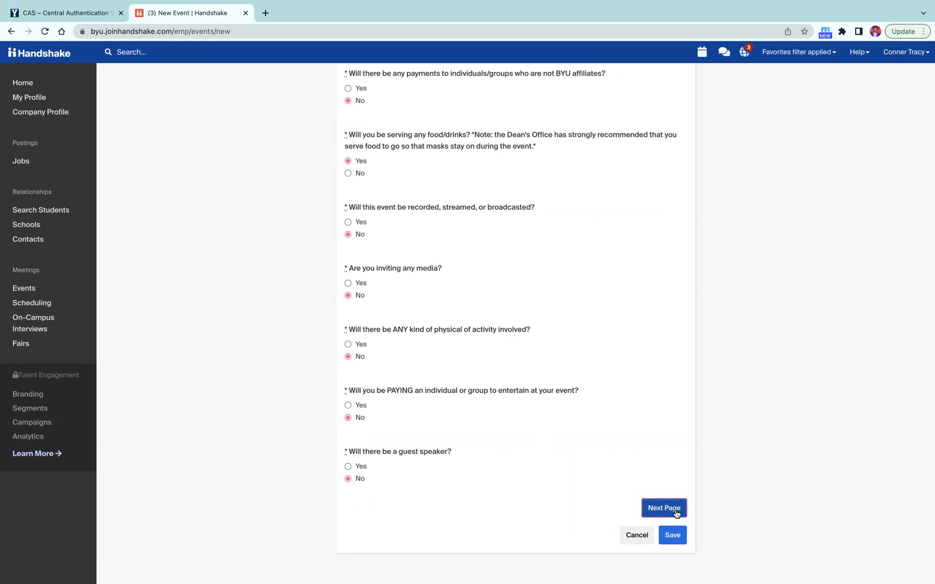
# Step: Enter "n/a" for both mask policy questions and save the event request
pyautogui.scroll(1, 565, 260)
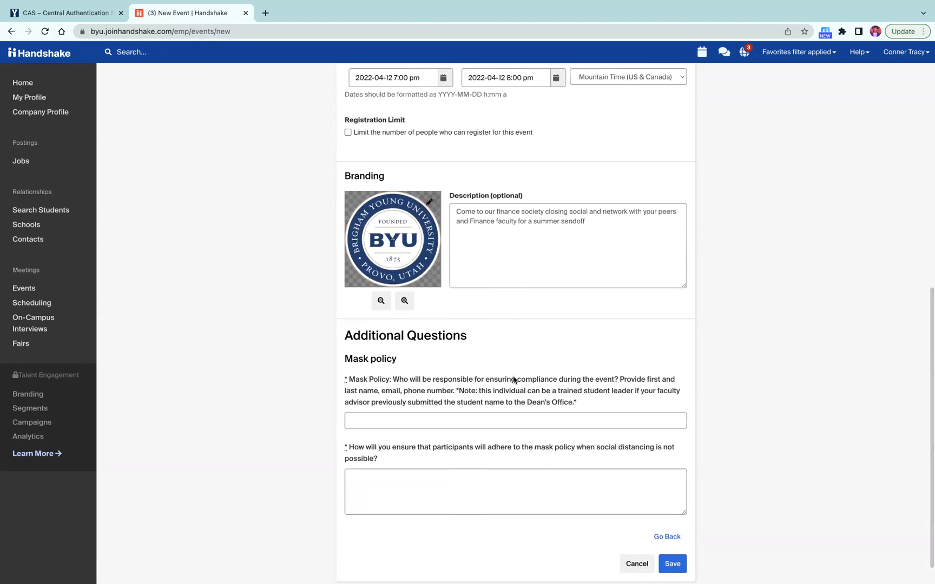
pyautogui.click(410, 418)
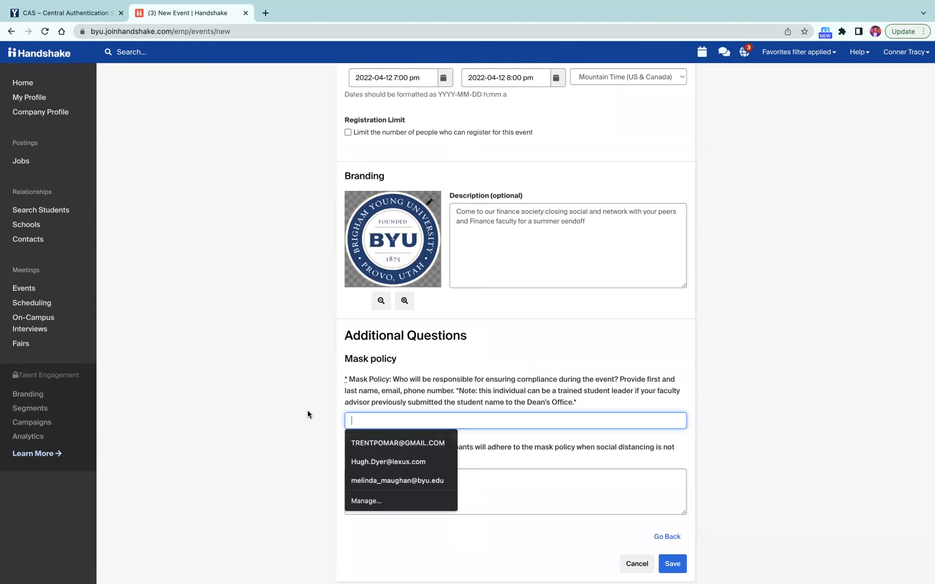
pyautogui.write('n/a')
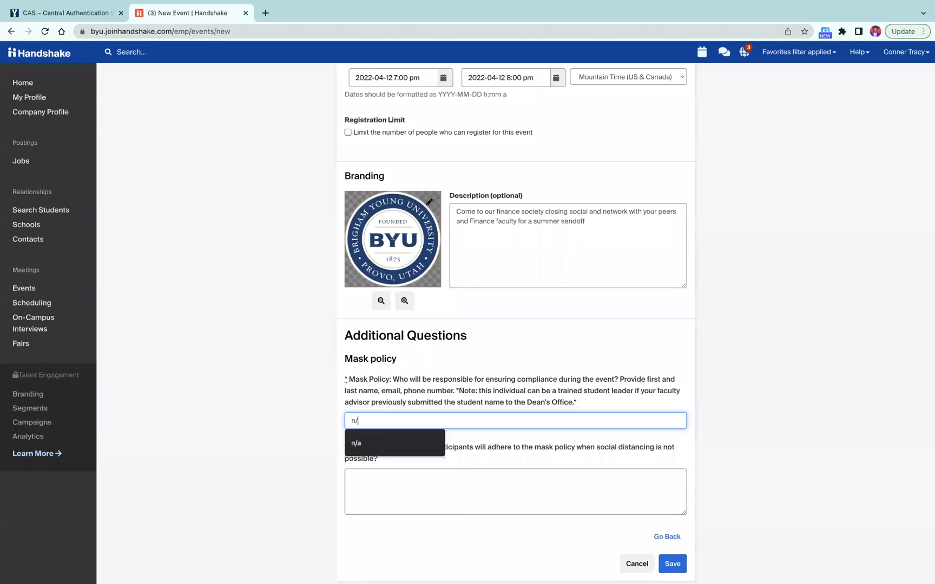
pyautogui.click(395, 491)
pyautogui.write('n/a')
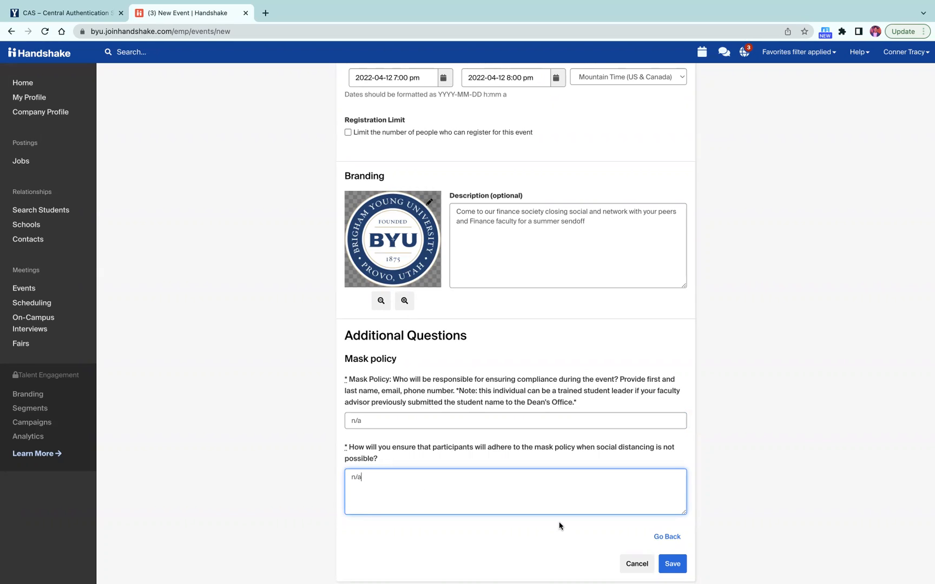
pyautogui.click(675, 563)
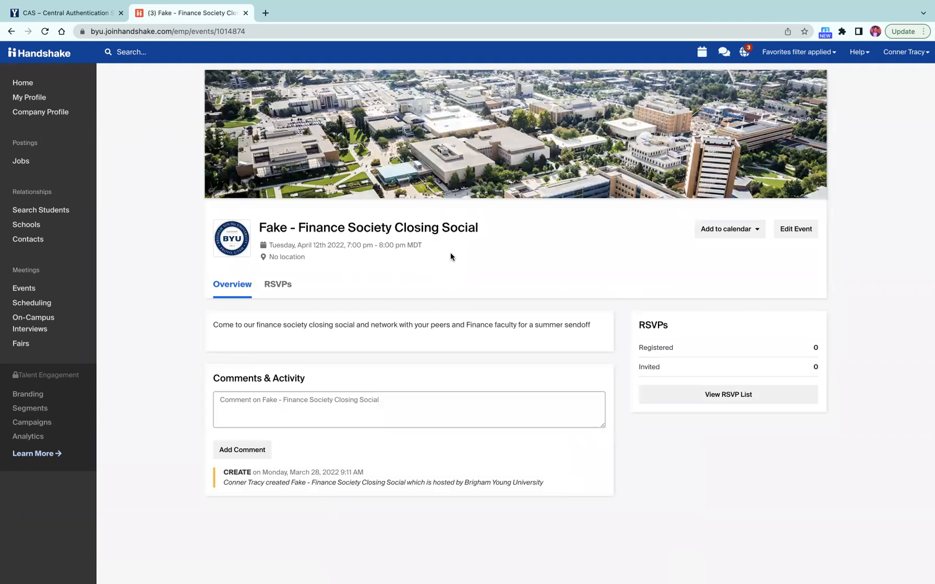
pyautogui.moveTo(479, 230); pyautogui.dragTo(263, 231)
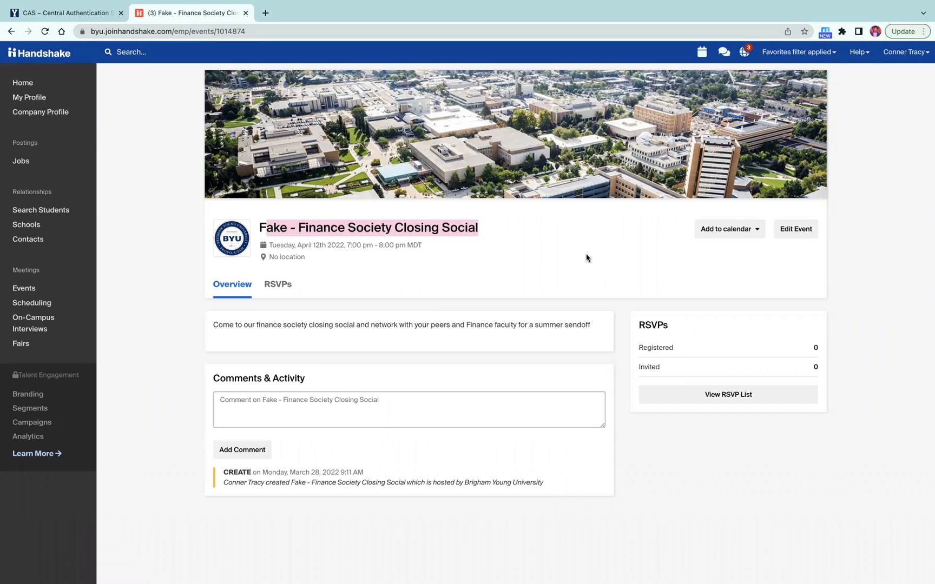
pyautogui.click(587, 258)
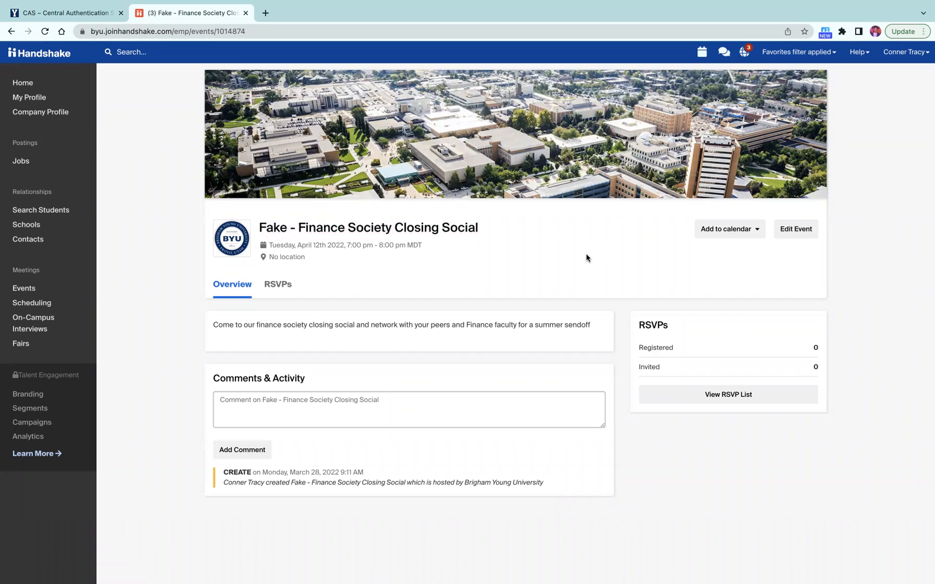